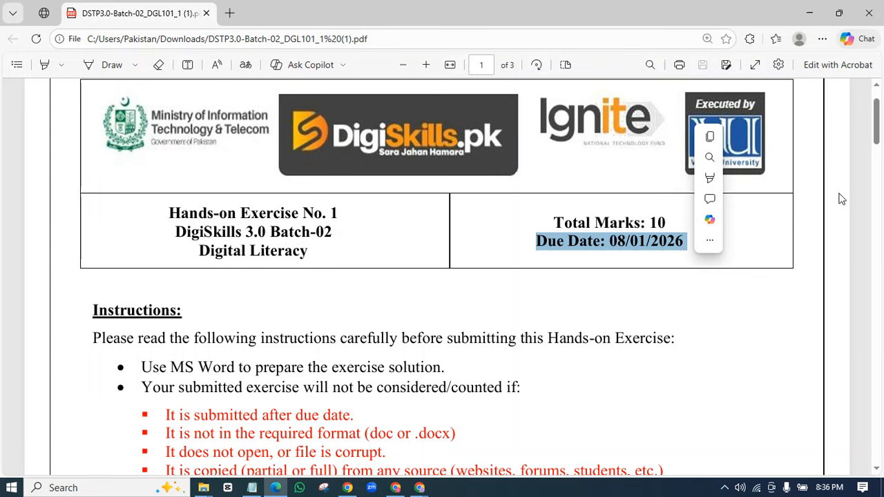
- Scroll the exercise PDF down from the cover page to page 2 listing Tasks 1–3
{"action": "scroll", "coordinate": [877, 148], "scroll_direction": "down", "scroll_amount": 1}
{"action": "left_click_drag", "start_coordinate": [882, 142], "coordinate": [883, 131]}
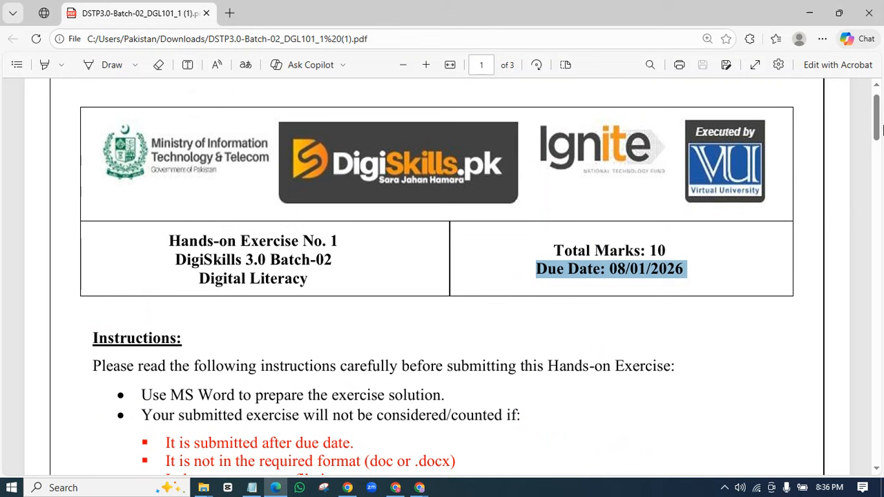
{"action": "scroll", "coordinate": [878, 131], "scroll_direction": "down", "scroll_amount": 2}
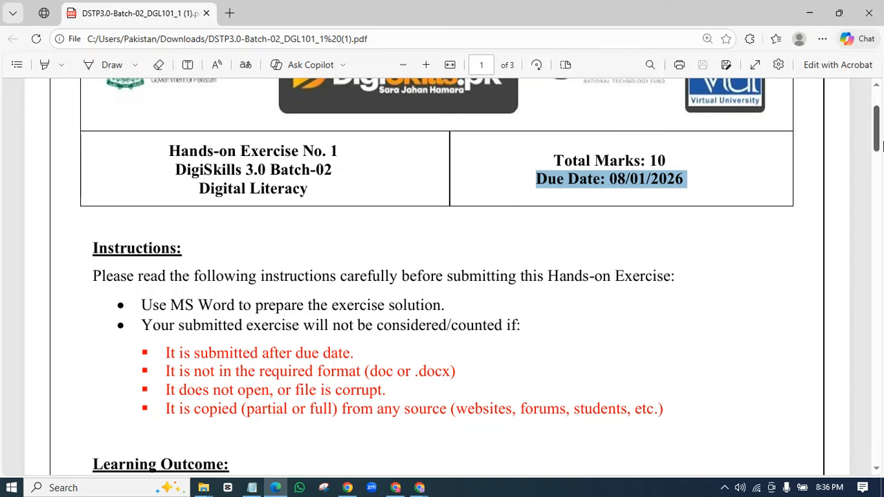
{"action": "left_click_drag", "start_coordinate": [877, 142], "coordinate": [878, 263]}
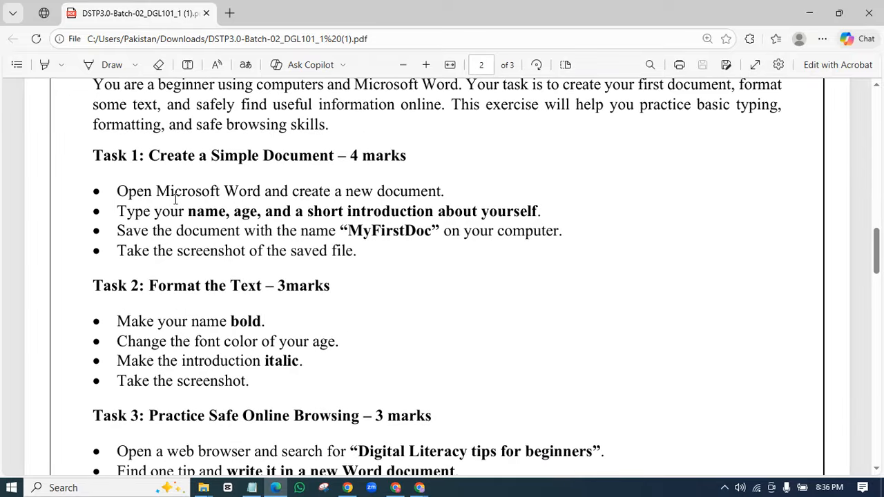
- Highlight Task 1's instructions: new Word document, name/age/introduction, and file name MyFirstDoc
{"action": "left_click_drag", "start_coordinate": [153, 192], "coordinate": [445, 192]}
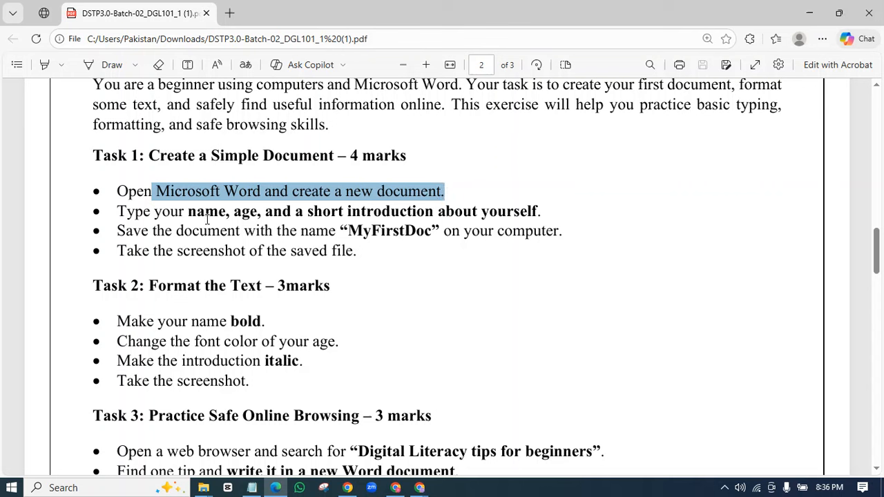
{"action": "left_click_drag", "start_coordinate": [188, 211], "coordinate": [545, 212]}
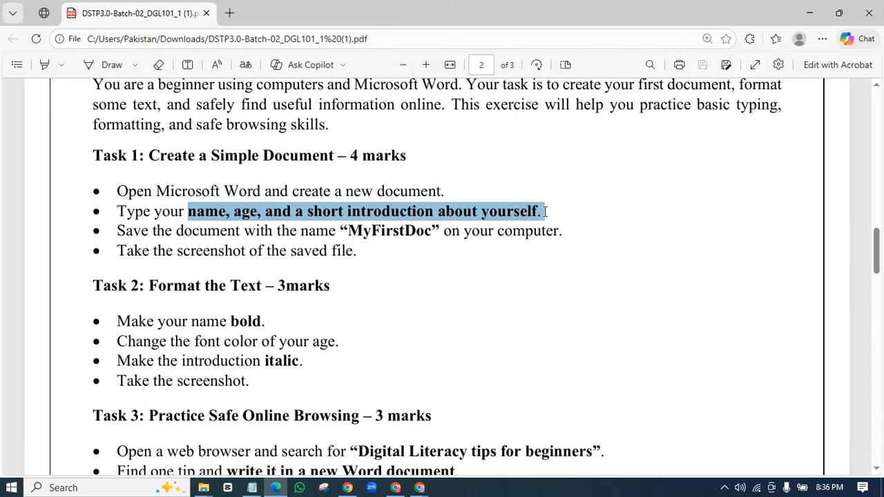
{"action": "scroll", "coordinate": [406, 239], "scroll_direction": "down", "scroll_amount": 1}
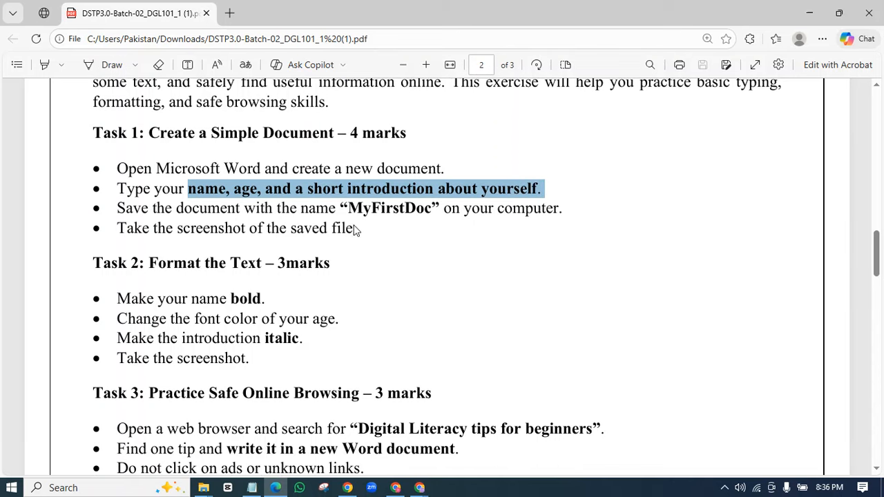
{"action": "left_click_drag", "start_coordinate": [346, 209], "coordinate": [431, 213]}
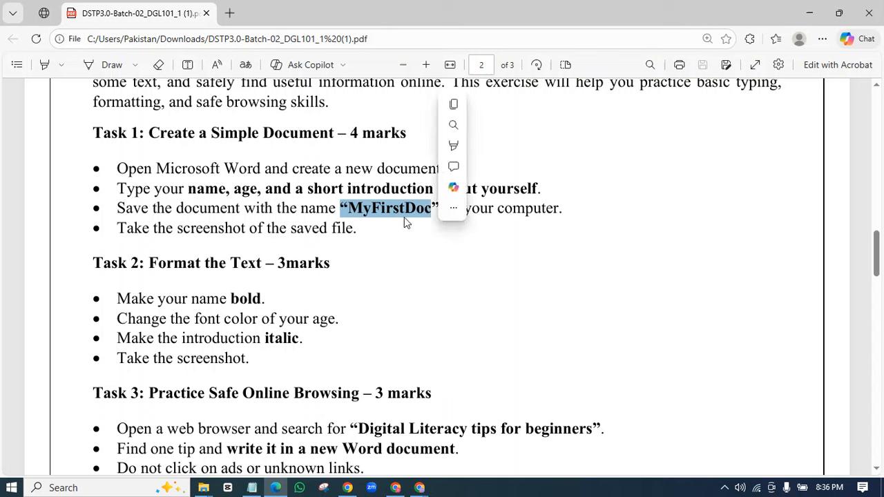
{"action": "left_click", "coordinate": [350, 219]}
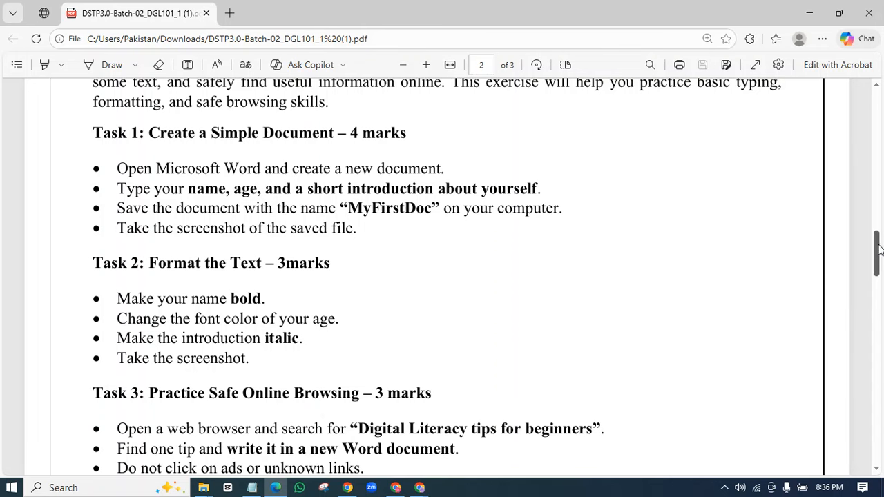
{"action": "left_click_drag", "start_coordinate": [877, 253], "coordinate": [881, 268]}
{"action": "scroll", "coordinate": [881, 268], "scroll_direction": "up", "scroll_amount": 1}
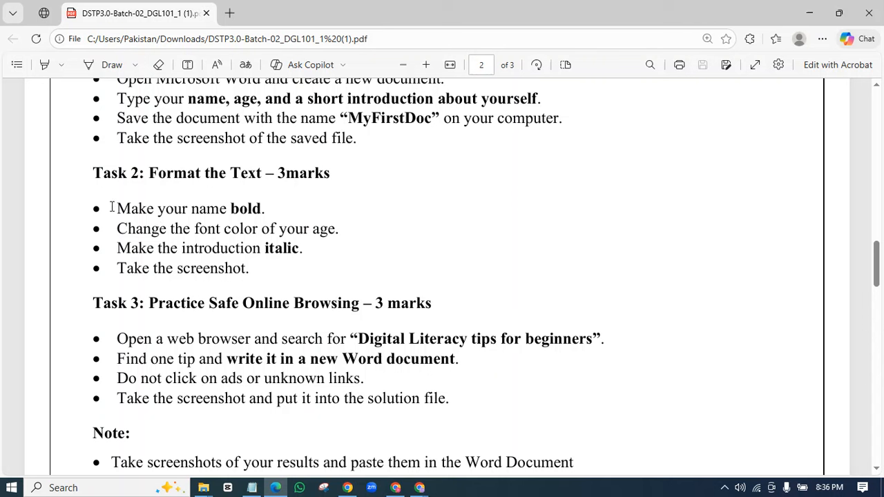
- Highlight Task 2's bold, font colour, italic and screenshot instructions, then scroll to the closing Note
{"action": "left_click_drag", "start_coordinate": [272, 210], "coordinate": [118, 213]}
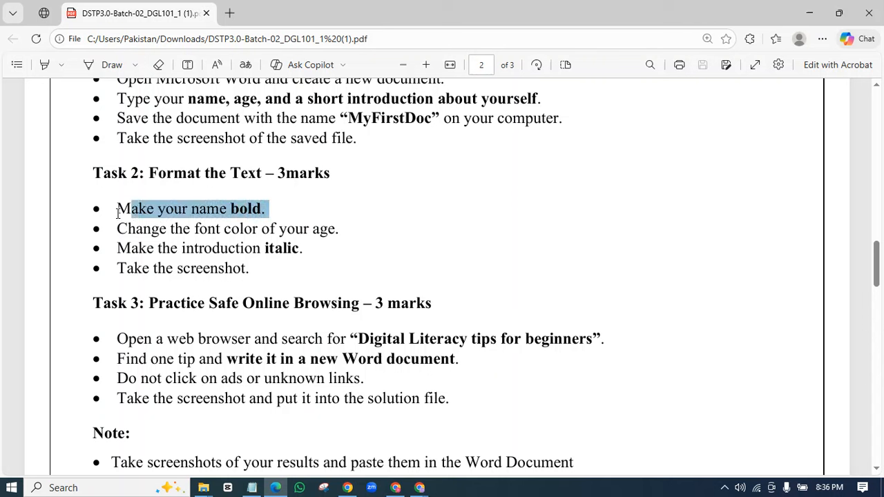
{"action": "left_click", "coordinate": [254, 236]}
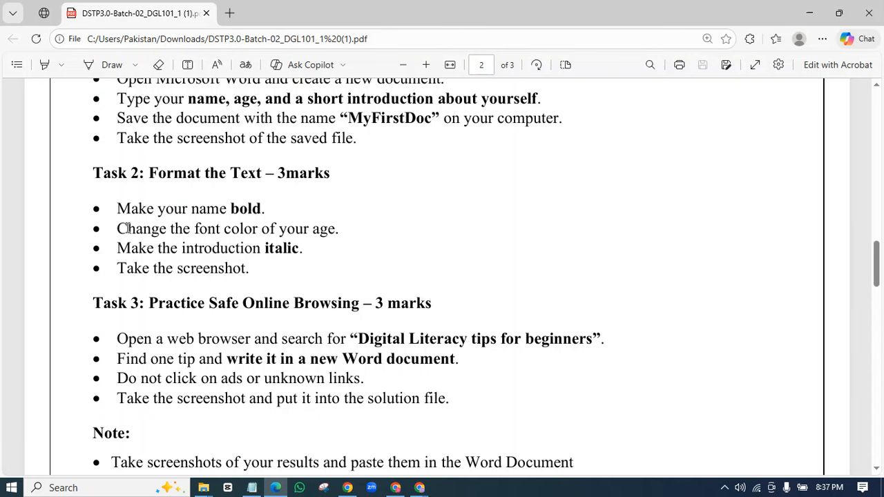
{"action": "left_click_drag", "start_coordinate": [117, 229], "coordinate": [76, 228]}
{"action": "left_click", "coordinate": [348, 234]}
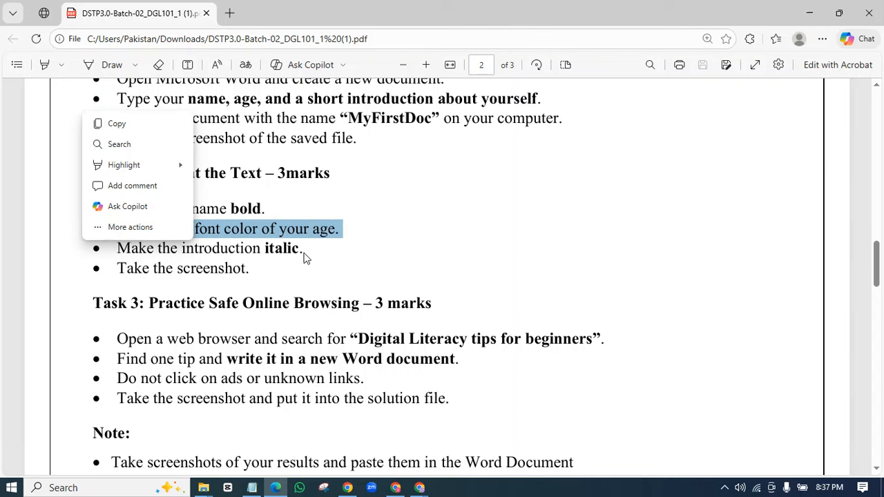
{"action": "left_click", "coordinate": [259, 254]}
{"action": "left_click_drag", "start_coordinate": [304, 251], "coordinate": [94, 250]}
{"action": "left_click", "coordinate": [259, 269]}
{"action": "left_click_drag", "start_coordinate": [258, 269], "coordinate": [59, 276]}
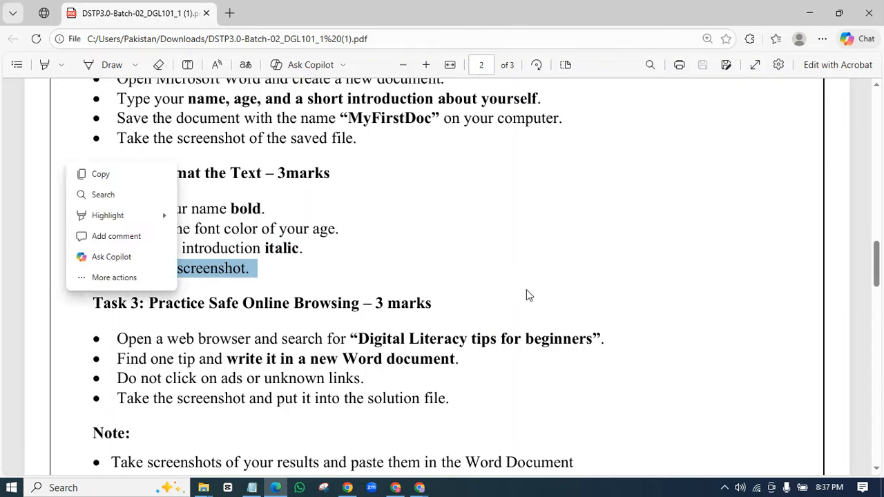
{"action": "left_click", "coordinate": [527, 287]}
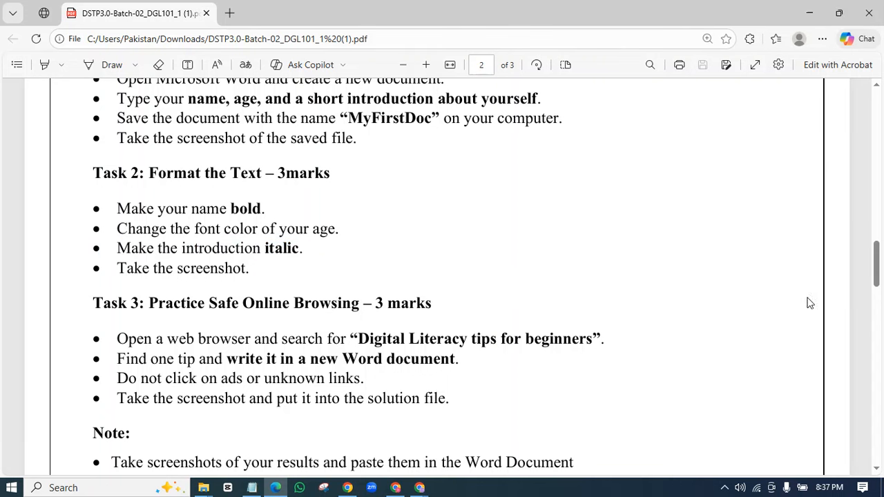
{"action": "left_click_drag", "start_coordinate": [873, 274], "coordinate": [875, 285]}
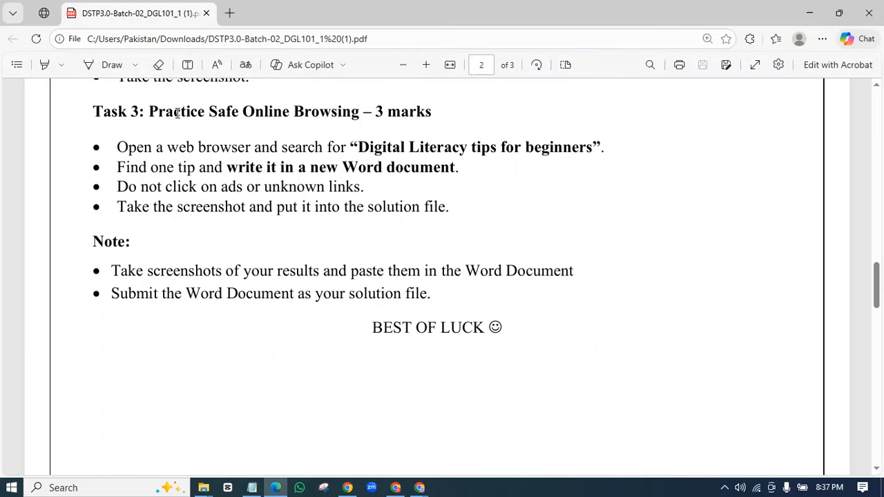
- Highlight Task 3's heading and the search phrase 'Digital Literacy tips for beginners'
{"action": "left_click_drag", "start_coordinate": [156, 112], "coordinate": [363, 120]}
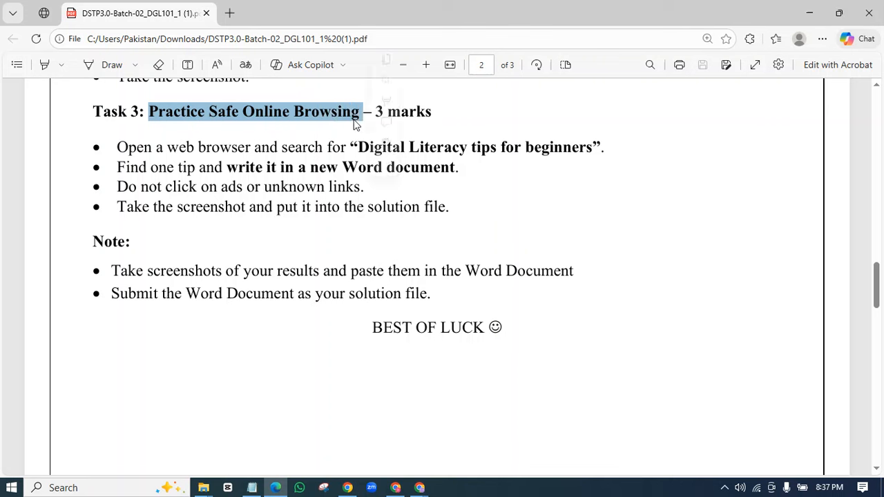
{"action": "left_click", "coordinate": [221, 145]}
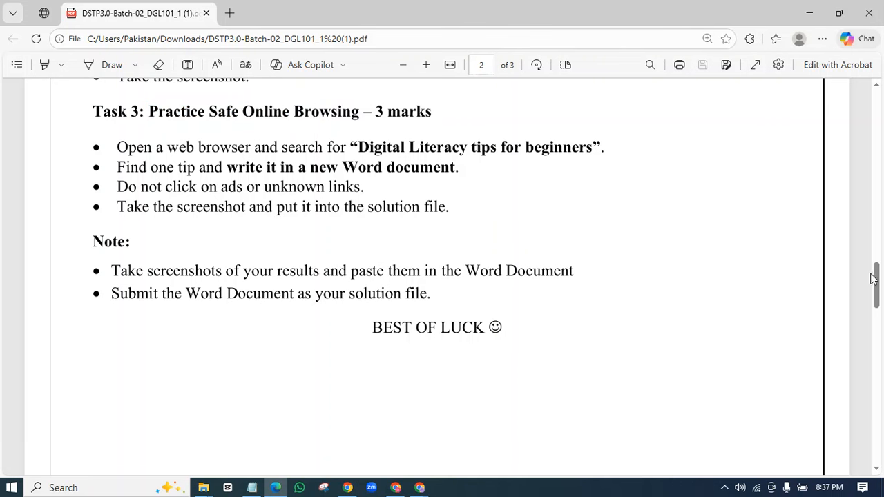
{"action": "left_click_drag", "start_coordinate": [360, 146], "coordinate": [590, 147]}
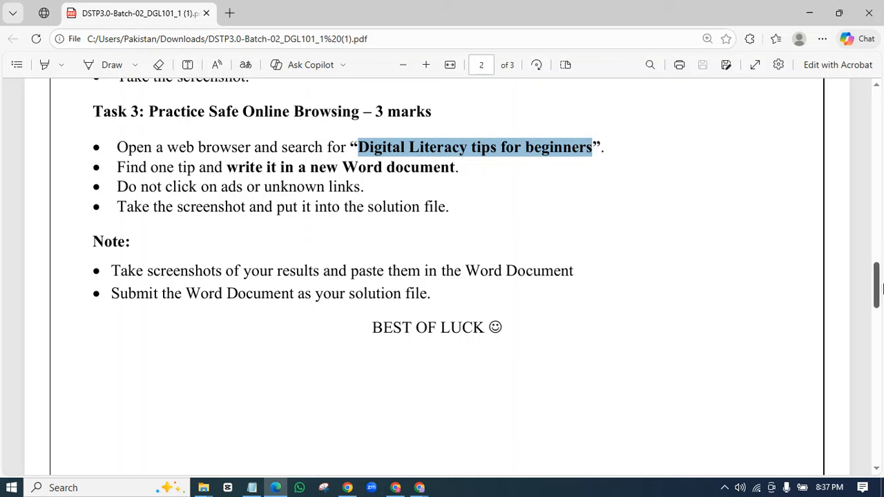
{"action": "scroll", "coordinate": [880, 286], "scroll_direction": "up", "scroll_amount": 1}
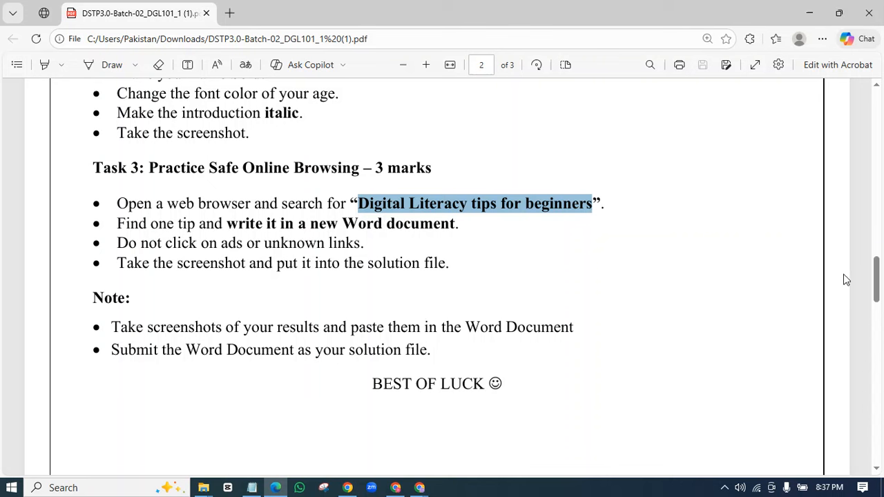
- Minimise the browsers, refresh the desktop, and open the Solution document from the Digiskill Assignment Solution folder
{"action": "left_click", "coordinate": [805, 12]}
{"action": "left_click", "coordinate": [806, 10]}
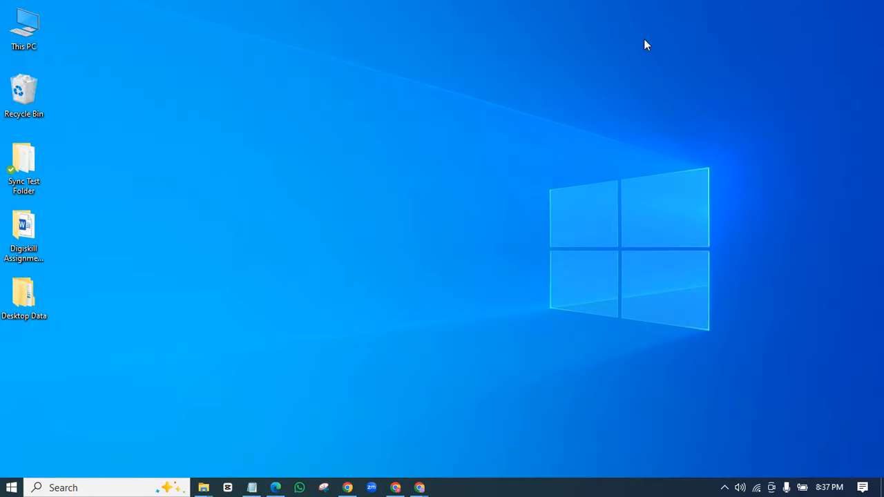
{"action": "right_click", "coordinate": [585, 40]}
{"action": "left_click", "coordinate": [612, 78]}
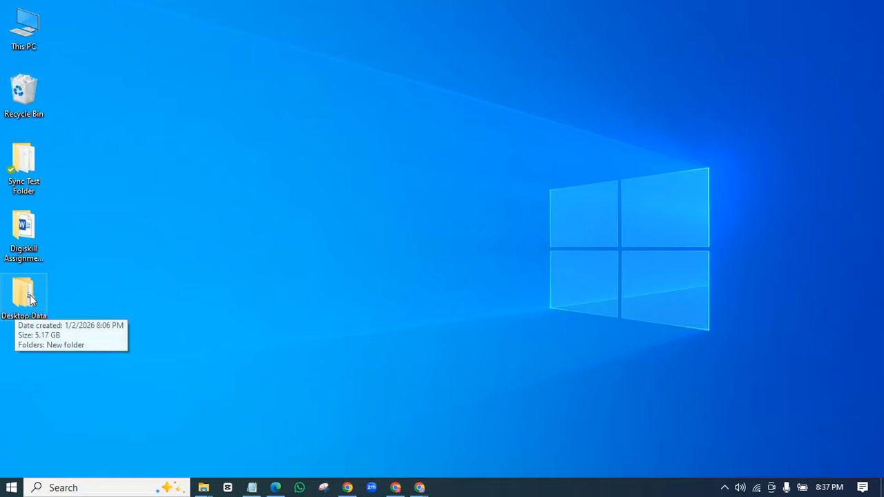
{"action": "double_click", "coordinate": [24, 228]}
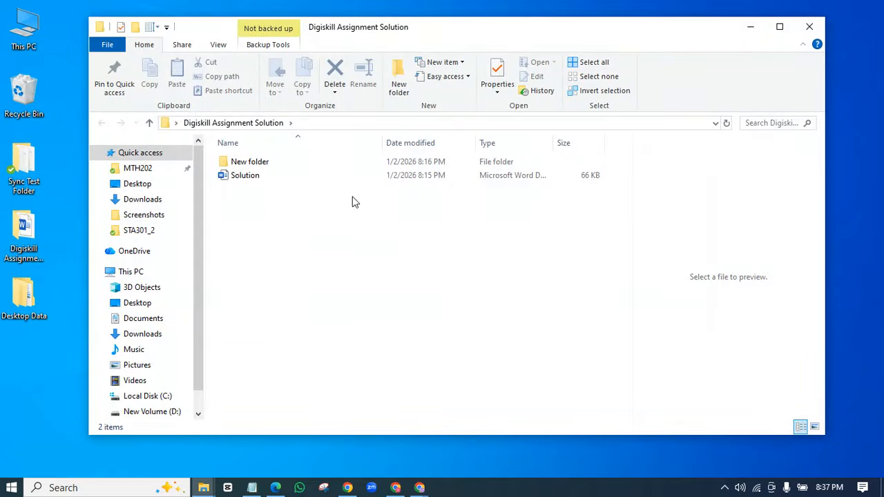
{"action": "double_click", "coordinate": [261, 185]}
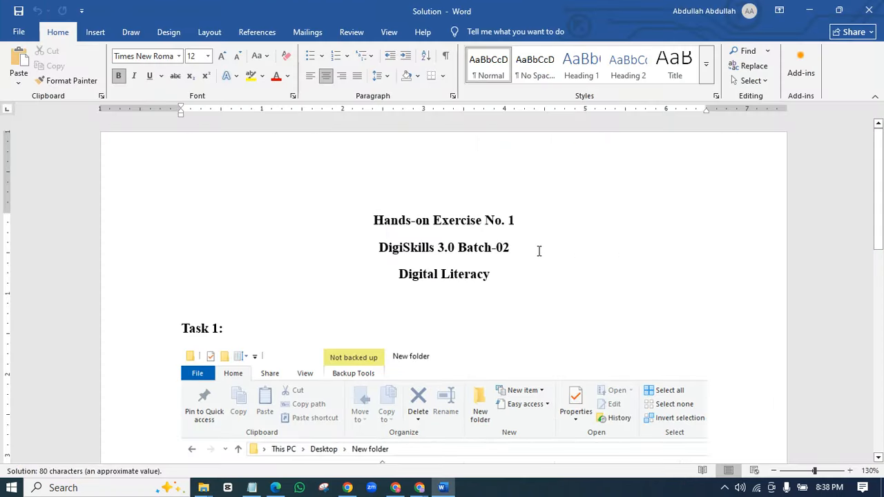
- Review the Solution document's details box and Task 3 Tip box, then minimise Word
{"action": "scroll", "coordinate": [325, 273], "scroll_direction": "down", "scroll_amount": 5}
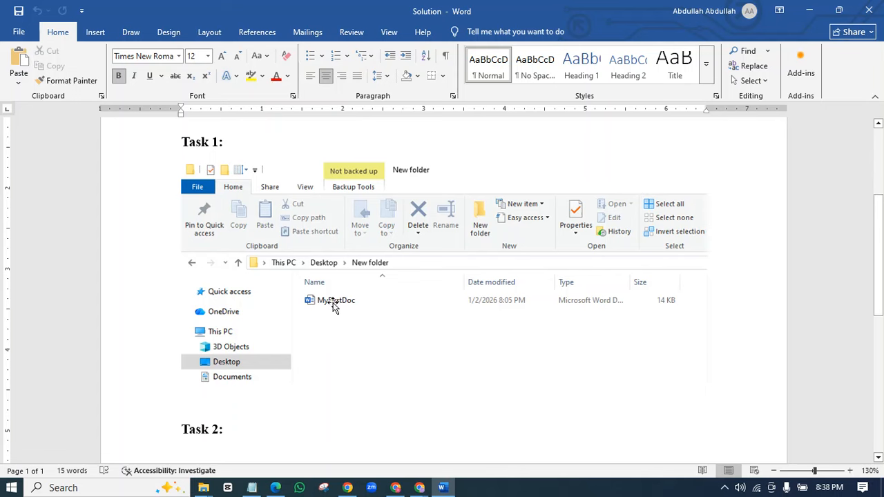
{"action": "left_click_drag", "start_coordinate": [881, 280], "coordinate": [883, 364]}
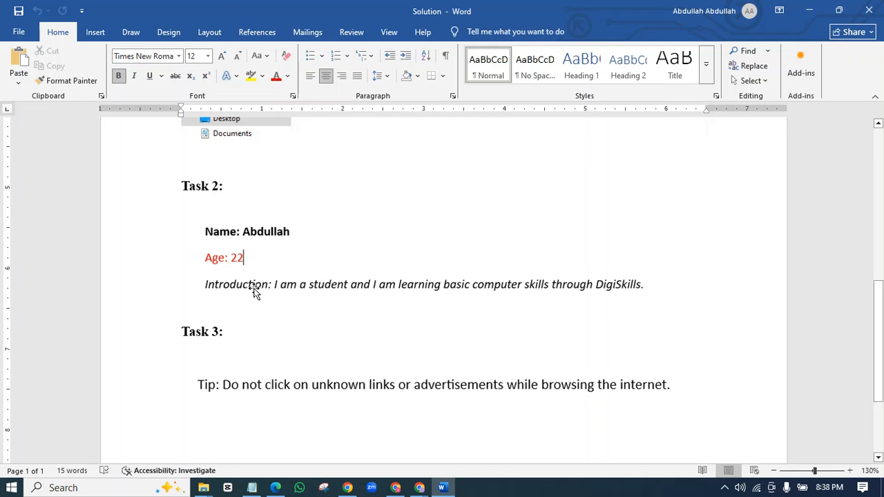
{"action": "left_click", "coordinate": [277, 251]}
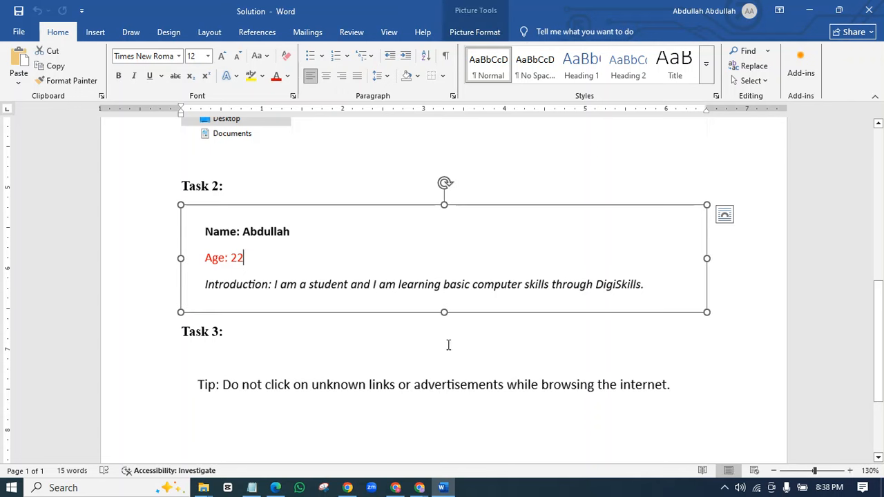
{"action": "left_click_drag", "start_coordinate": [874, 289], "coordinate": [874, 309]}
{"action": "left_click", "coordinate": [270, 318]}
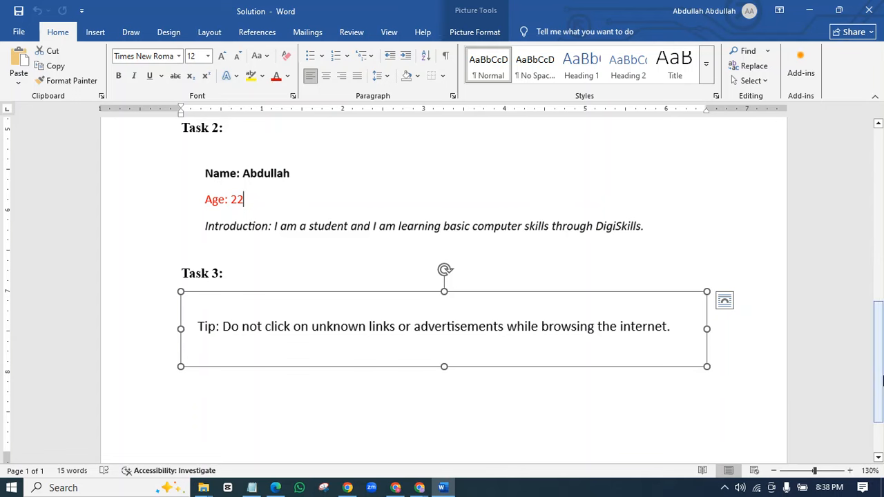
{"action": "left_click_drag", "start_coordinate": [882, 368], "coordinate": [882, 192]}
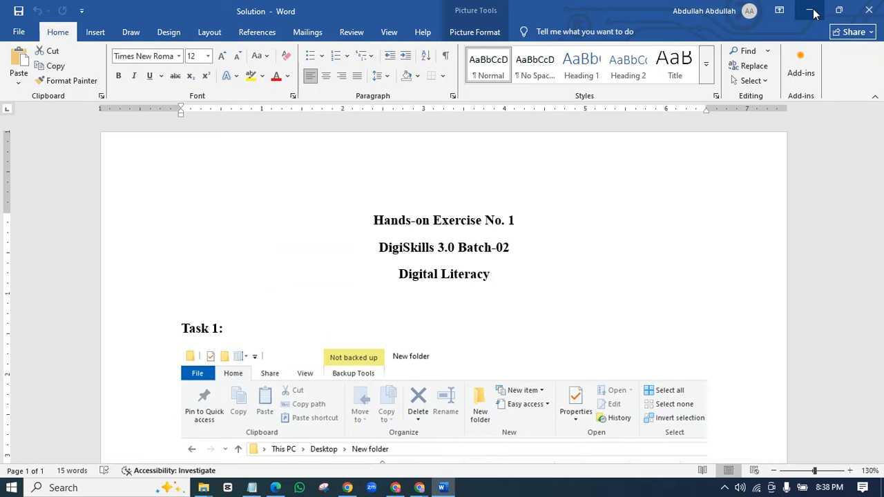
{"action": "left_click", "coordinate": [814, 14]}
- Hide File Explorer and refresh the desktop twice
{"action": "left_click", "coordinate": [751, 23]}
{"action": "right_click", "coordinate": [357, 103]}
{"action": "left_click", "coordinate": [384, 140]}
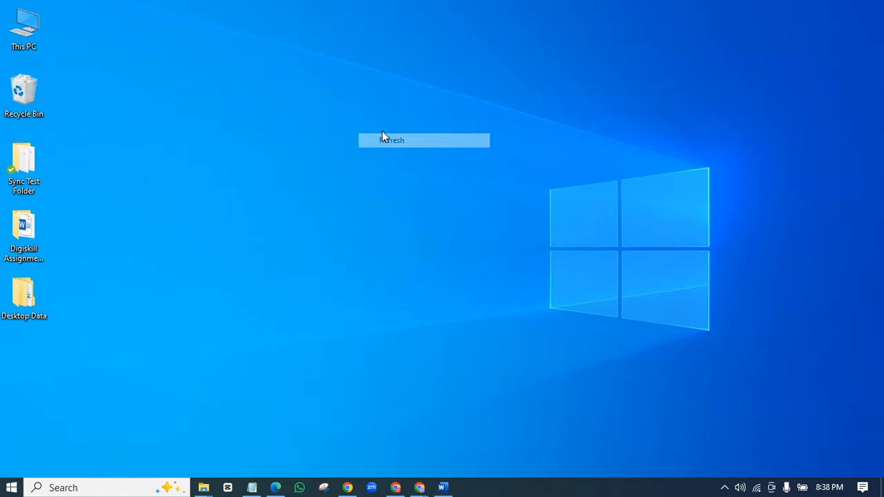
{"action": "right_click", "coordinate": [259, 125]}
{"action": "left_click", "coordinate": [302, 165]}
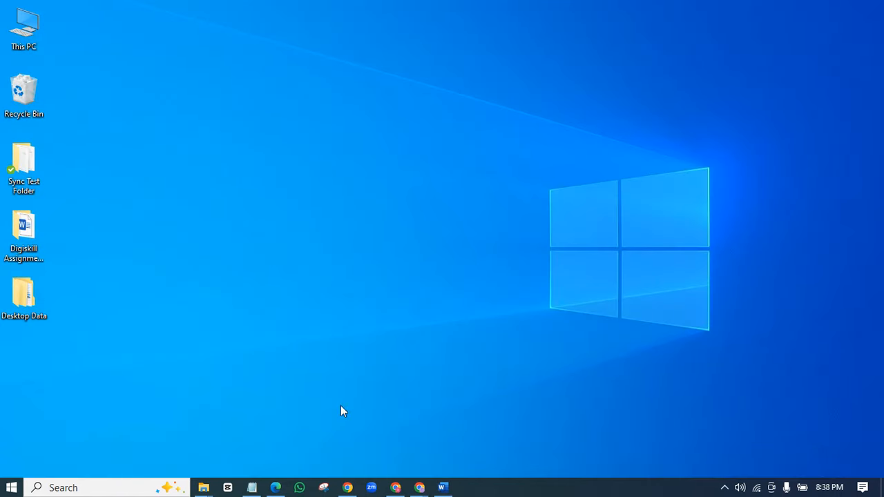
- Search Windows for 'word' and launch Word from the results
{"action": "left_click", "coordinate": [54, 489]}
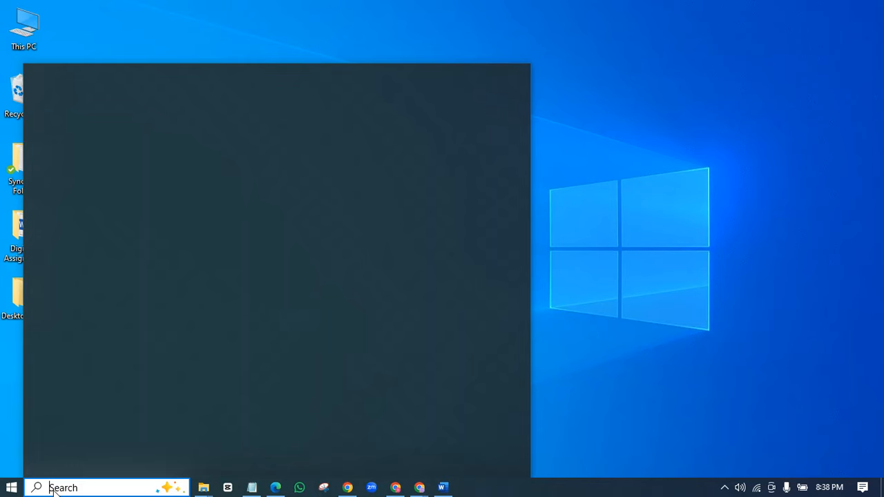
{"action": "type", "text": "word"}
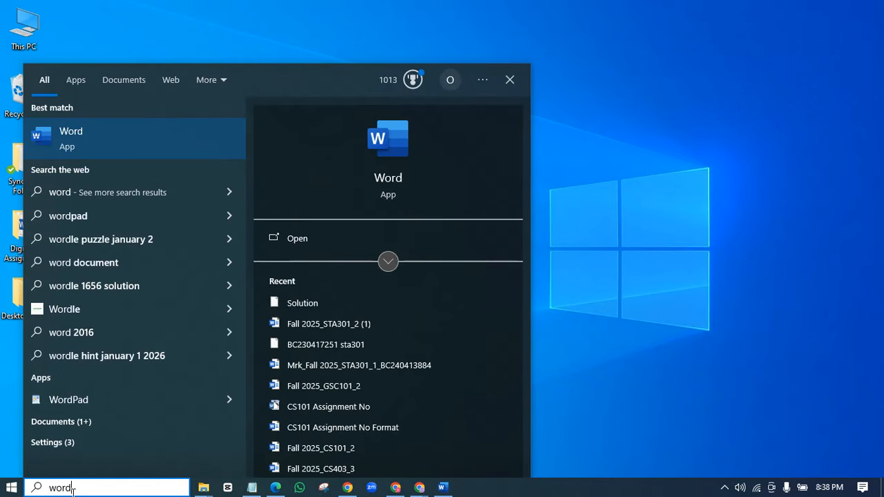
{"action": "left_click", "coordinate": [107, 140]}
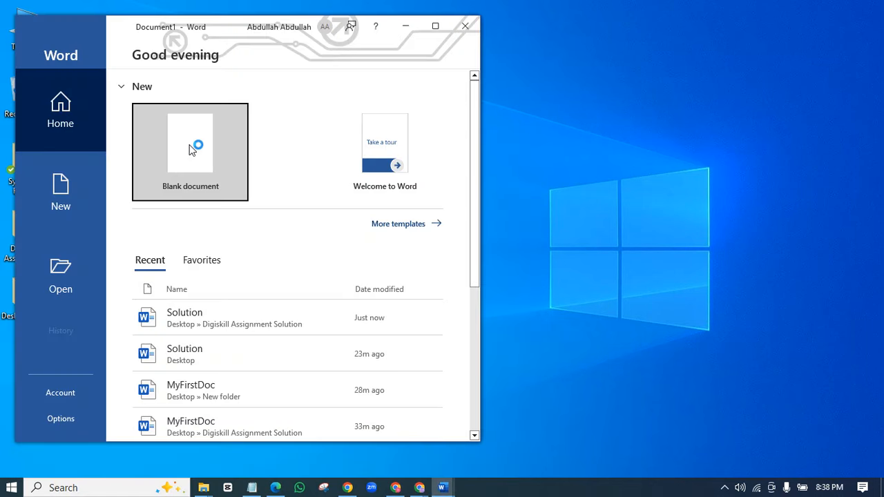
- Create a maximised blank document and type 'Name:' on its first line
{"action": "left_click", "coordinate": [190, 155]}
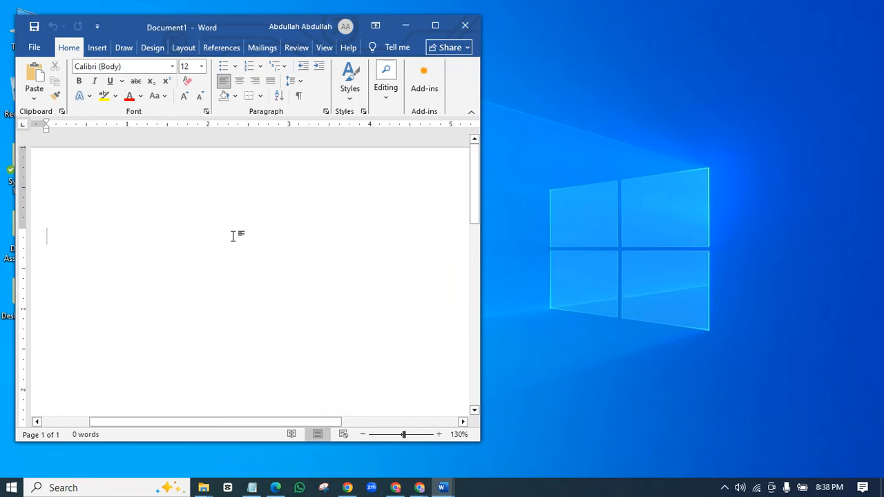
{"action": "left_click", "coordinate": [435, 28]}
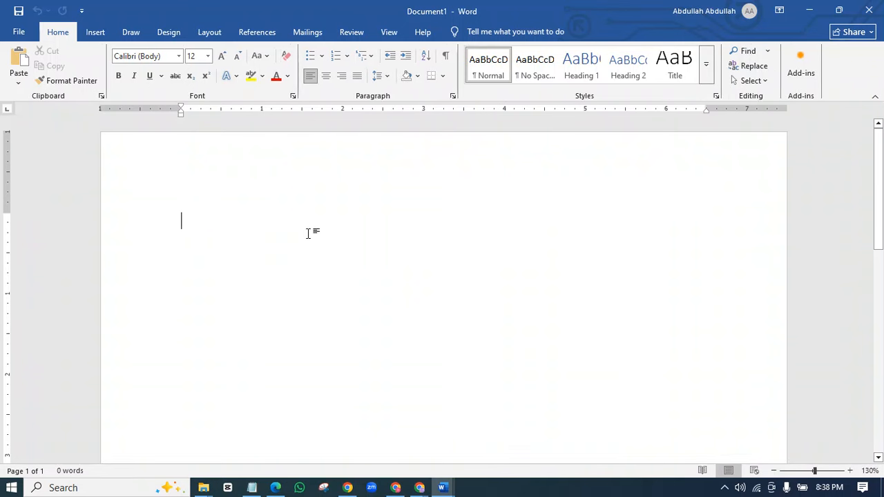
{"action": "type", "text": "Name"}
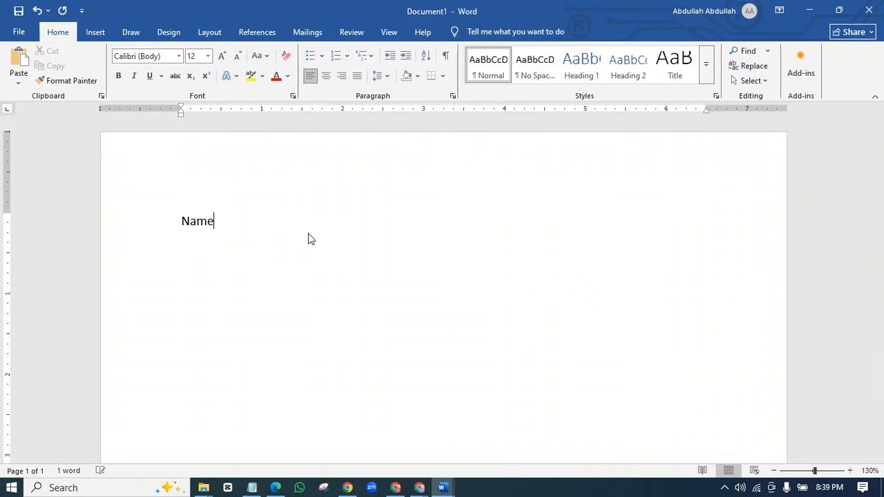
{"action": "type", "text": ":"}
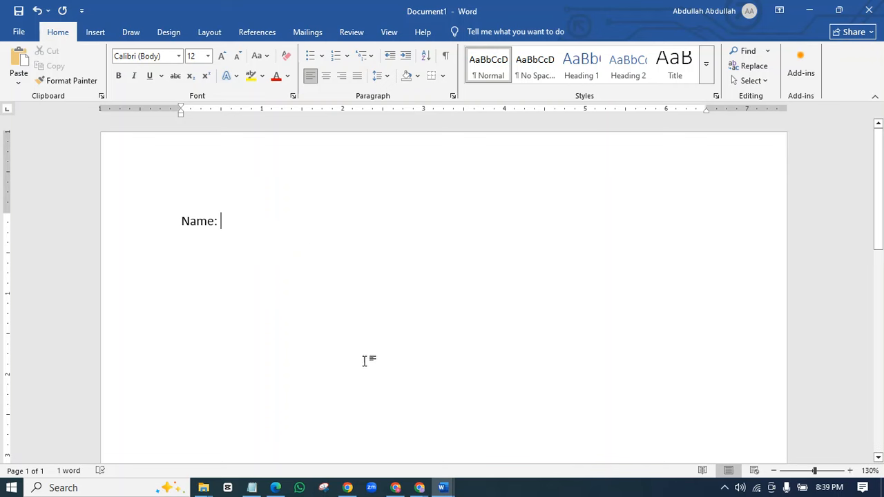
- Copy the trainee's name from the DigiSkills LMS profile card and return to Word
{"action": "mouse_move", "coordinate": [429, 487]}
{"action": "left_click", "coordinate": [404, 458]}
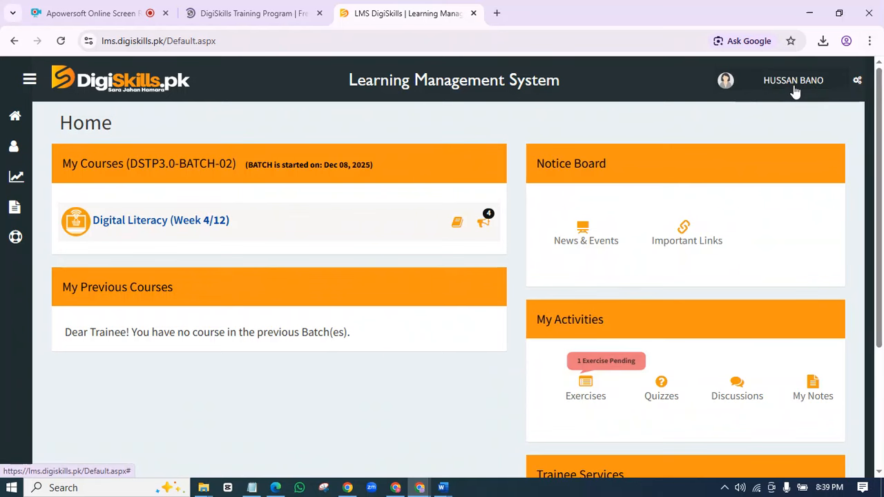
{"action": "left_click", "coordinate": [740, 97]}
{"action": "left_click_drag", "start_coordinate": [773, 183], "coordinate": [815, 184]}
{"action": "key", "text": "ctrl+c"}
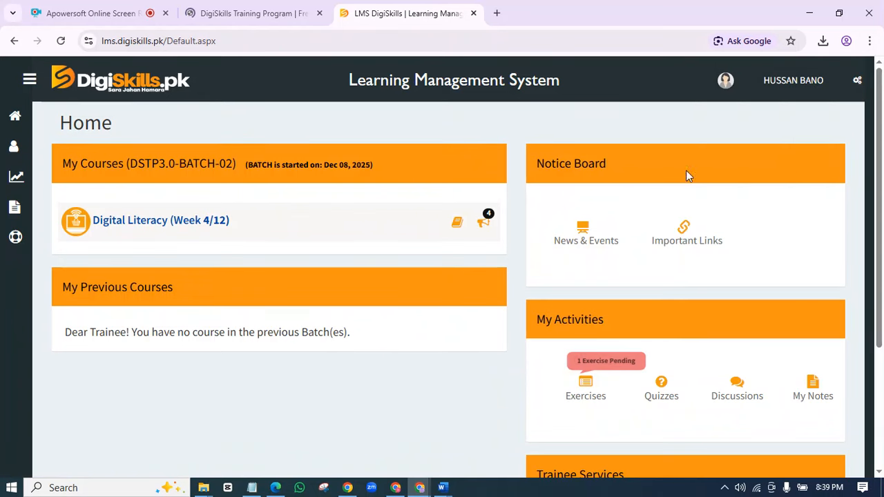
{"action": "left_click", "coordinate": [795, 91]}
{"action": "right_click", "coordinate": [755, 177]}
{"action": "key", "text": "Escape"}
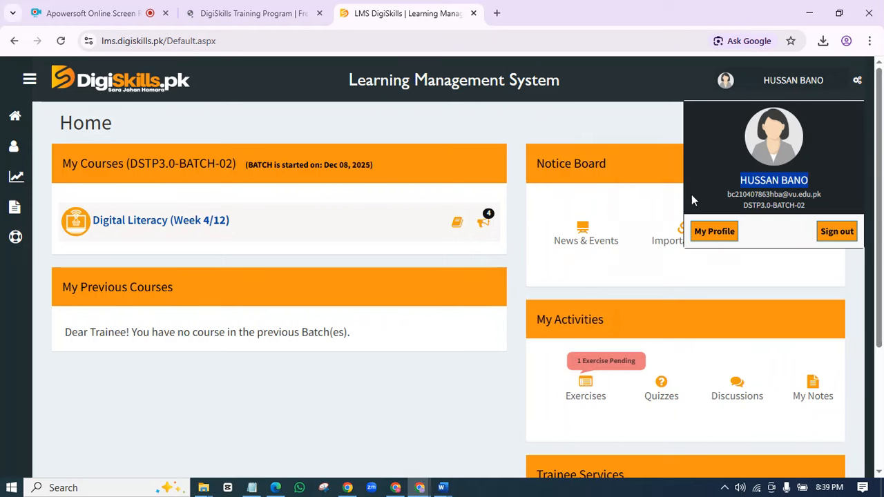
{"action": "left_click", "coordinate": [445, 484]}
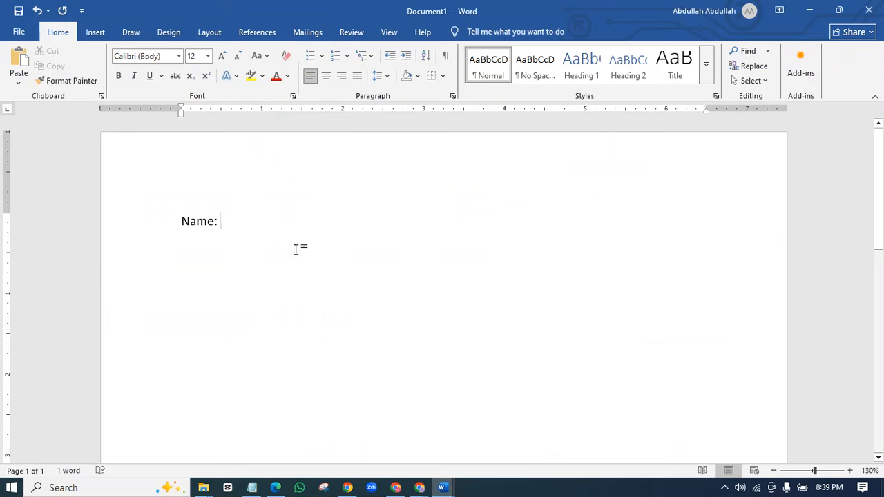
- Paste the trainee's name, add 'Age: 22' and 'Introduction:', and retype the name in title case
{"action": "key", "text": "ctrl+v"}
{"action": "key", "text": "Return"}
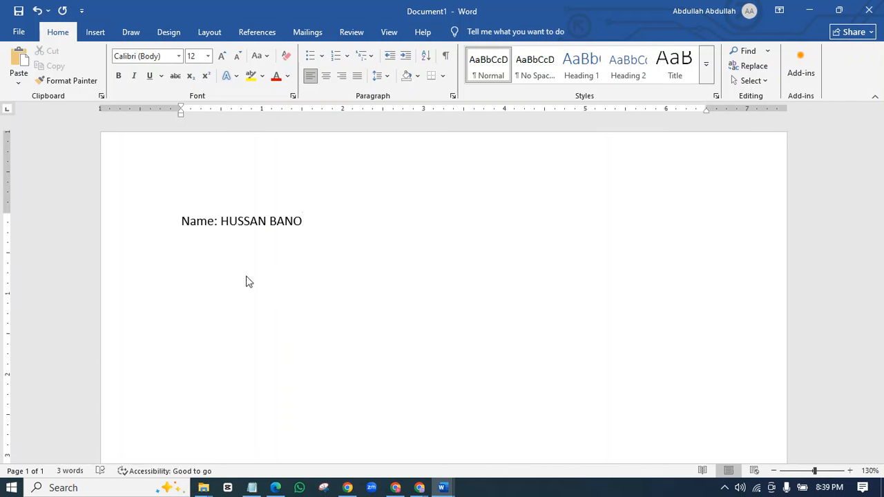
{"action": "type", "text": "Age:"}
{"action": "type", "text": "tion"}
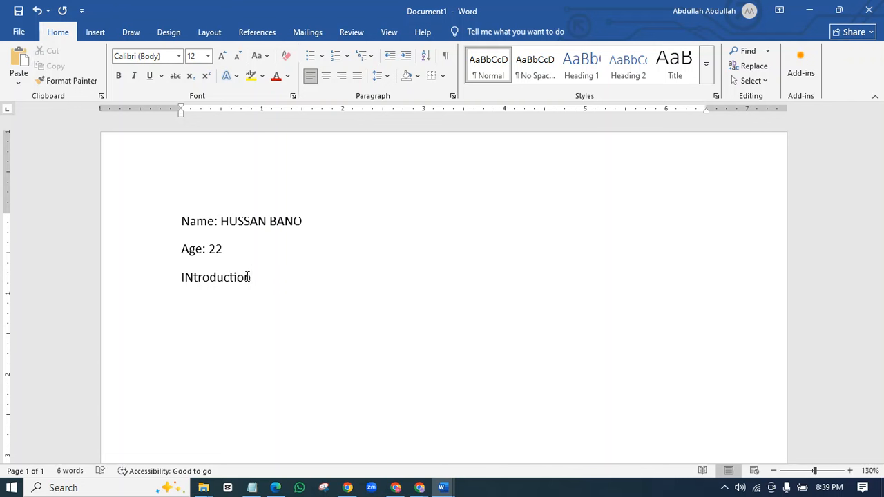
{"action": "type", "text": ":"}
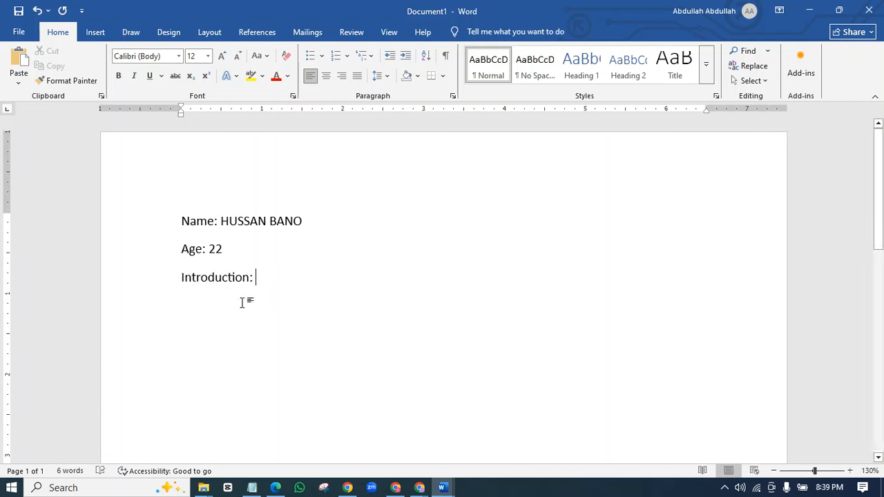
{"action": "left_click_drag", "start_coordinate": [316, 221], "coordinate": [243, 221]}
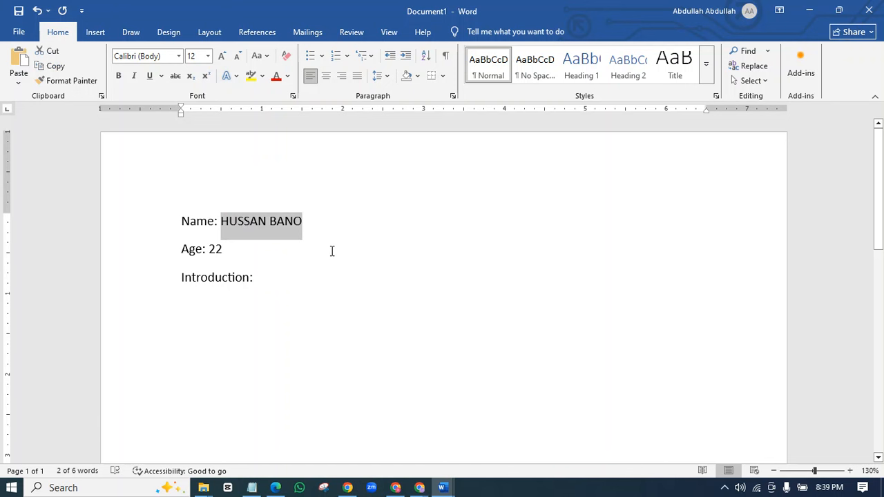
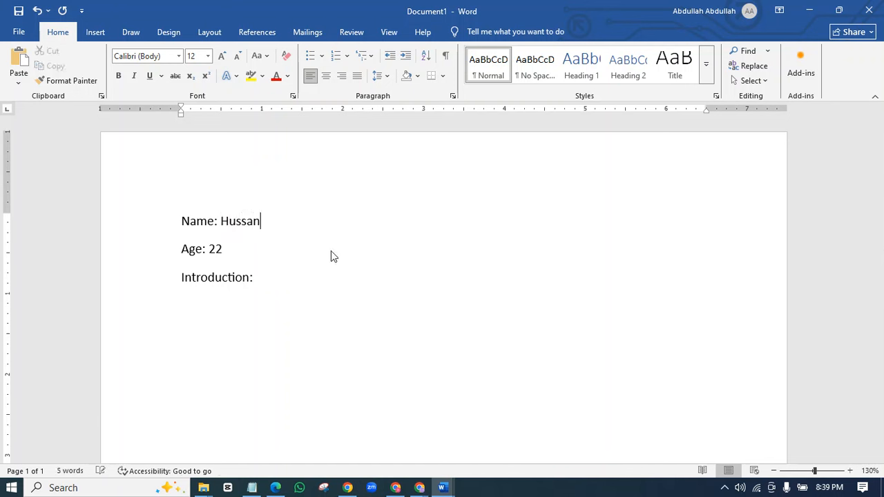
{"action": "left_click", "coordinate": [268, 278]}
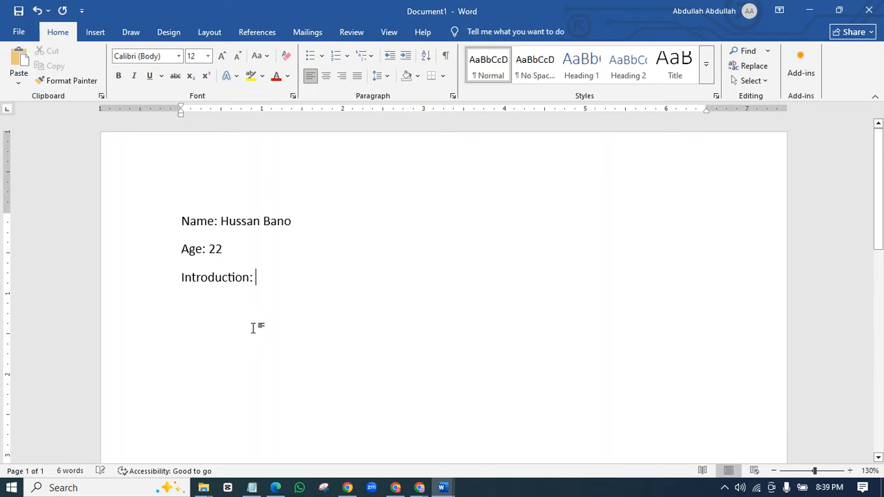
- Copy the student introduction sentence from Notepad and paste it after 'Introduction:'
{"action": "left_click", "coordinate": [252, 488]}
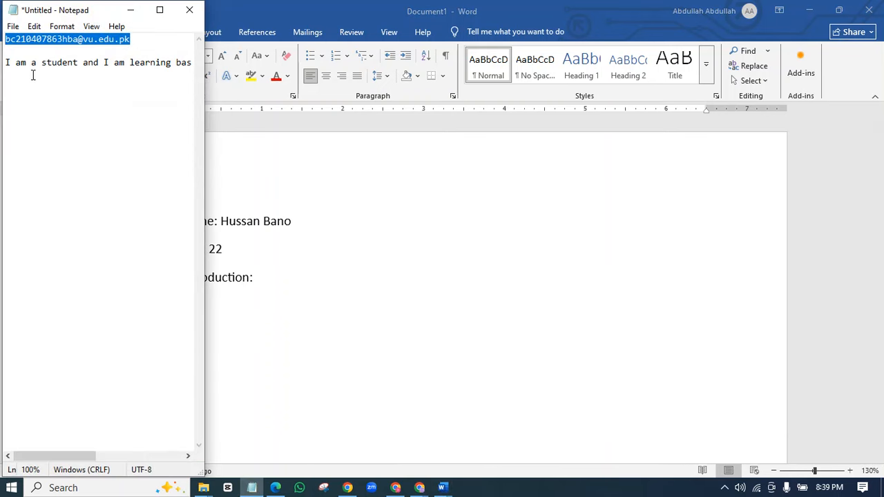
{"action": "left_click_drag", "start_coordinate": [6, 63], "coordinate": [289, 61]}
{"action": "key", "text": "ctrl+c"}
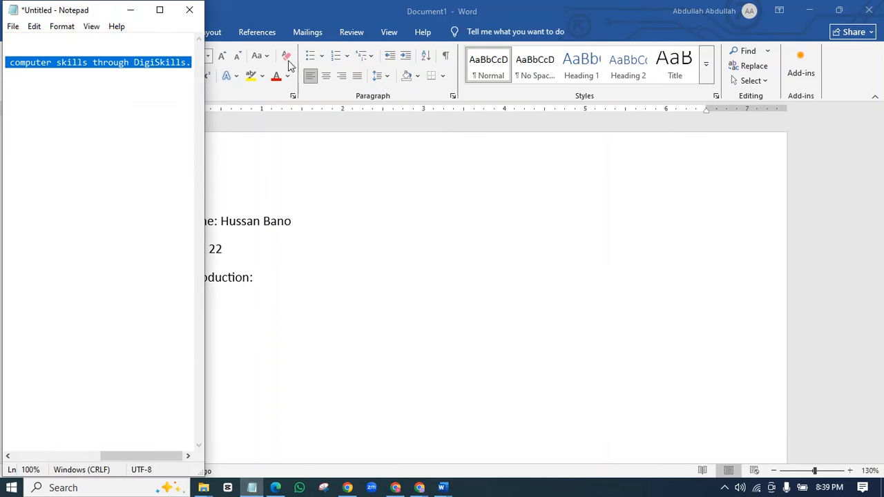
{"action": "left_click", "coordinate": [131, 10]}
{"action": "key", "text": "ctrl+v"}
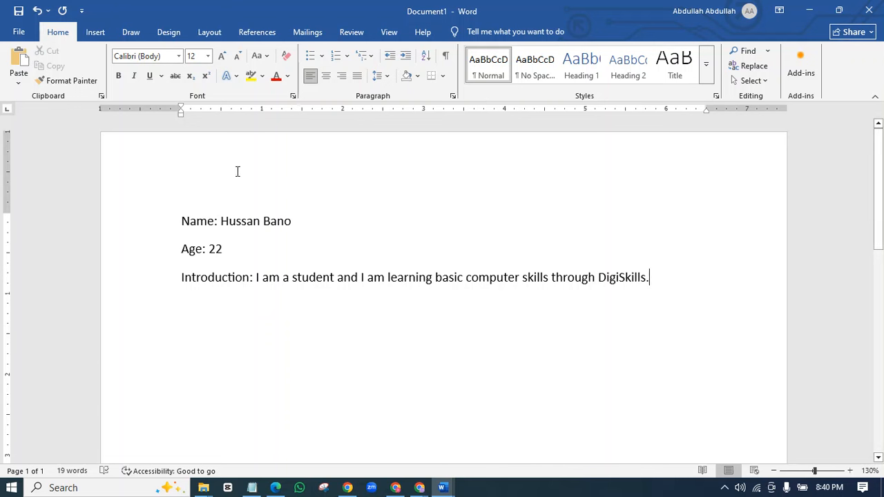
- Open the Save As dialog and choose the Desktop as the location
{"action": "left_click", "coordinate": [19, 32]}
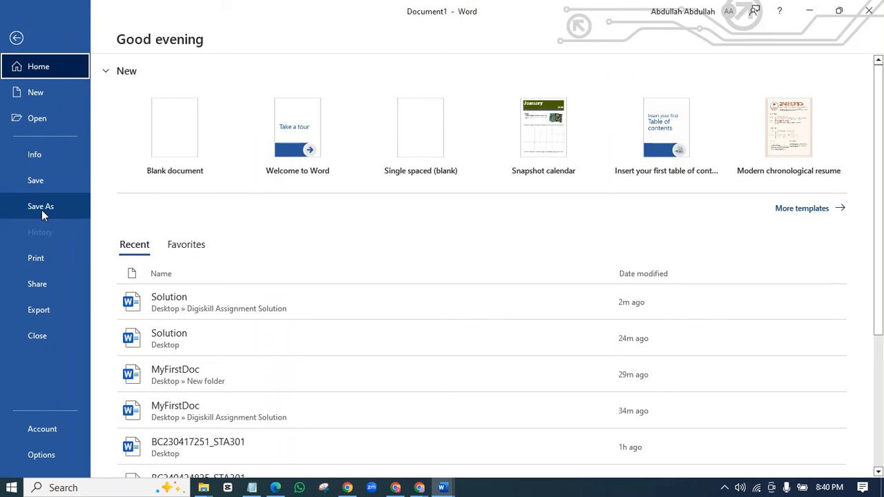
{"action": "left_click", "coordinate": [41, 210]}
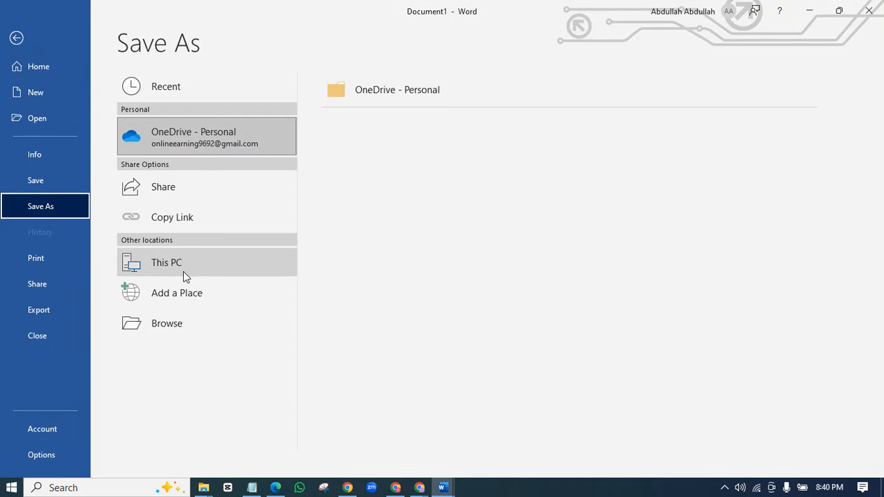
{"action": "left_click", "coordinate": [203, 269]}
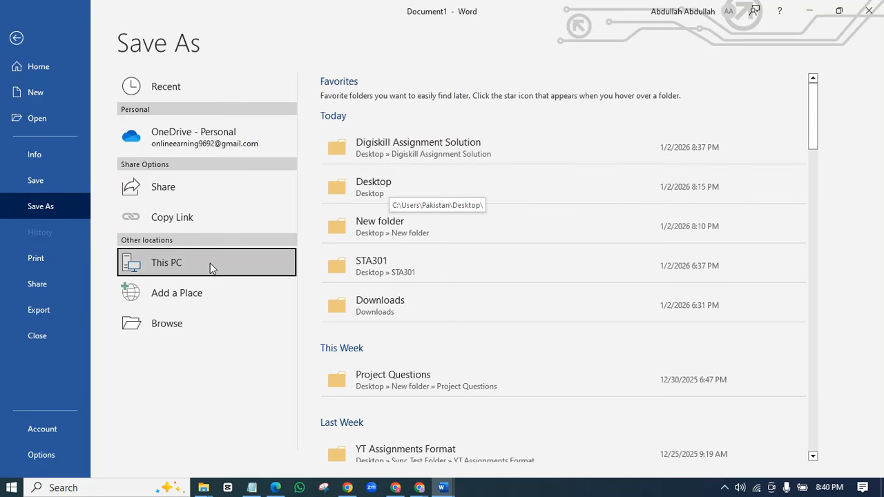
{"action": "double_click", "coordinate": [193, 270]}
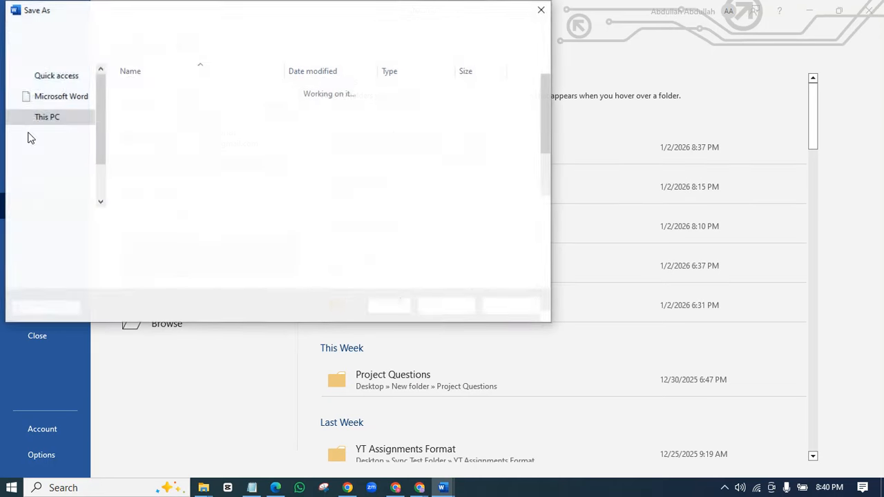
{"action": "left_click", "coordinate": [53, 108]}
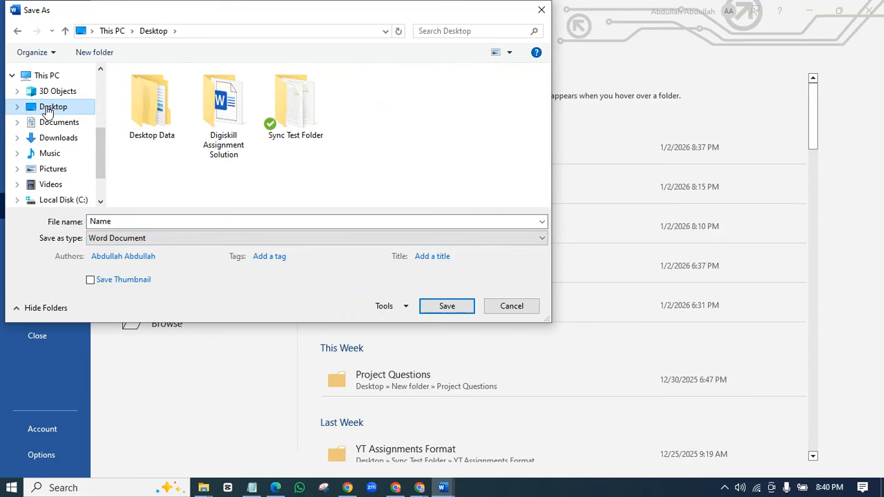
- Create 'New folder' on the Desktop, open it as the save location, then bring up the assignment PDF
{"action": "right_click", "coordinate": [375, 104]}
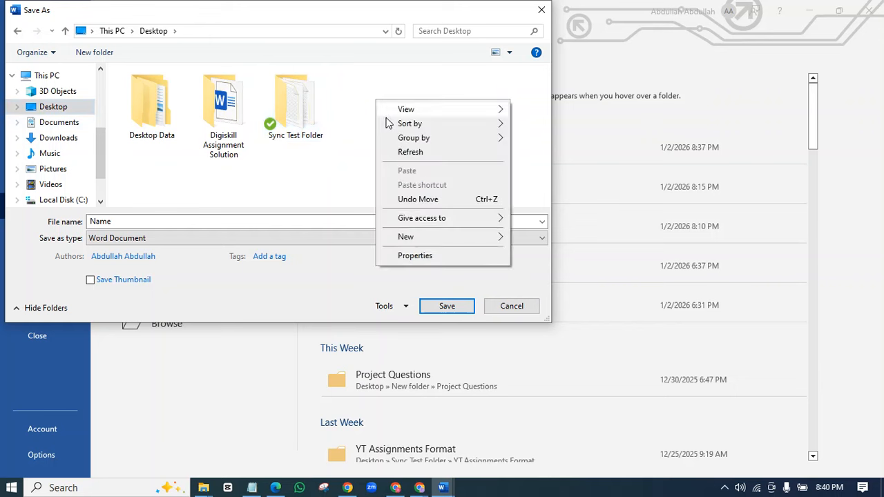
{"action": "right_click", "coordinate": [351, 105]}
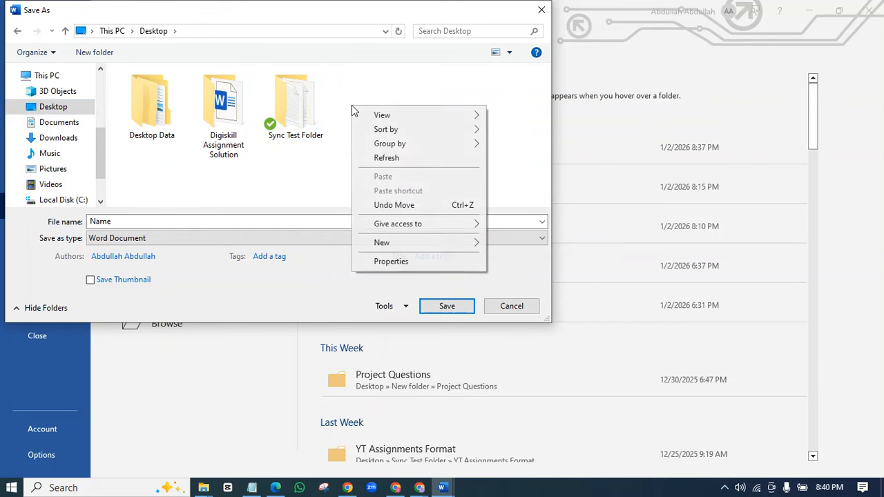
{"action": "left_click", "coordinate": [329, 95]}
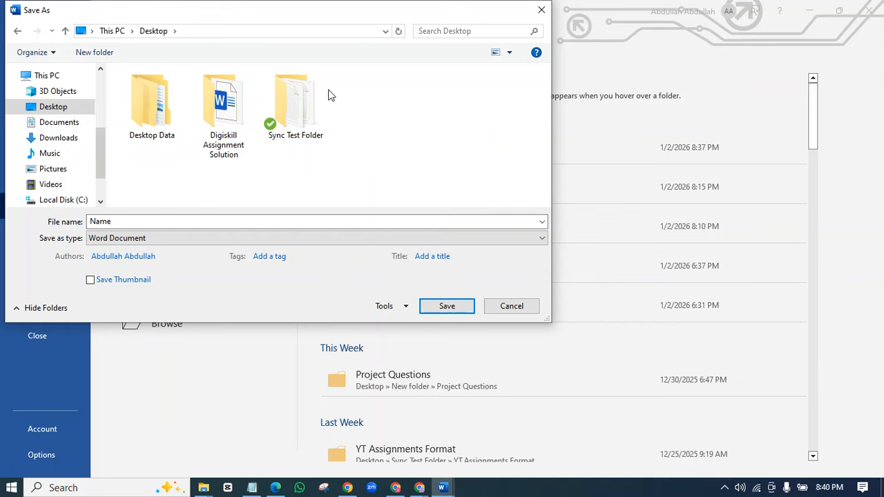
{"action": "right_click", "coordinate": [364, 94]}
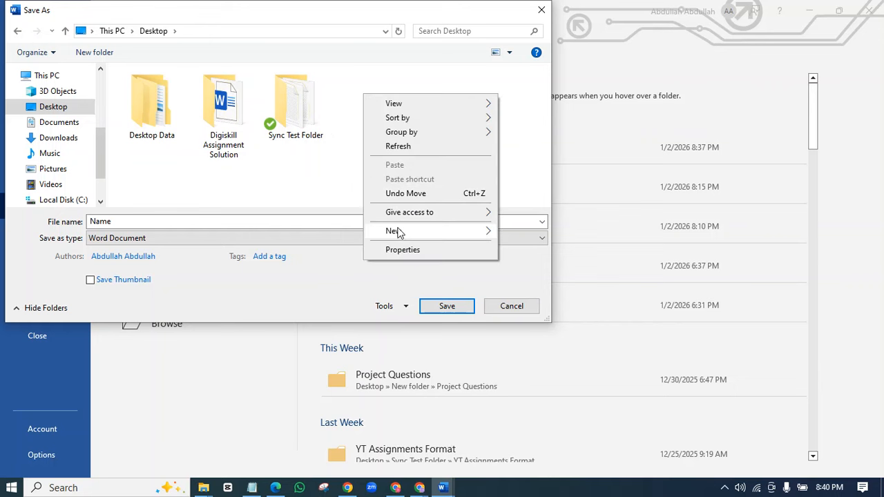
{"action": "mouse_move", "coordinate": [400, 231]}
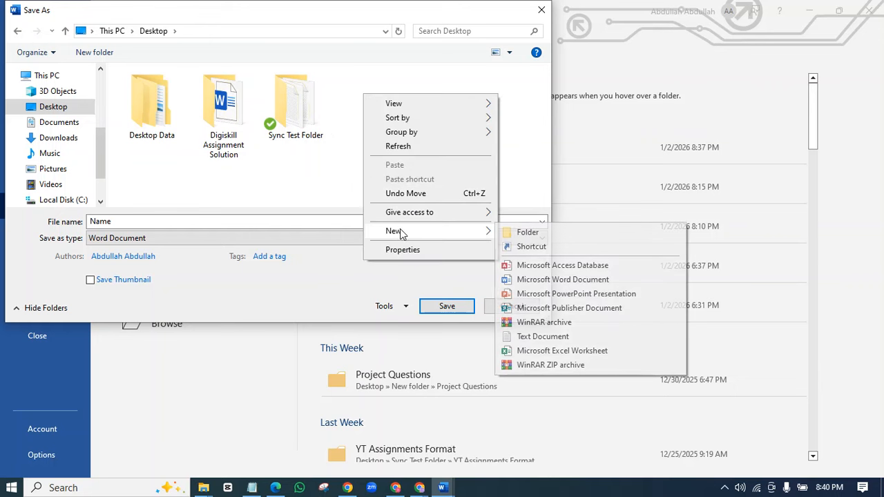
{"action": "left_click", "coordinate": [510, 235]}
{"action": "left_click", "coordinate": [302, 149]}
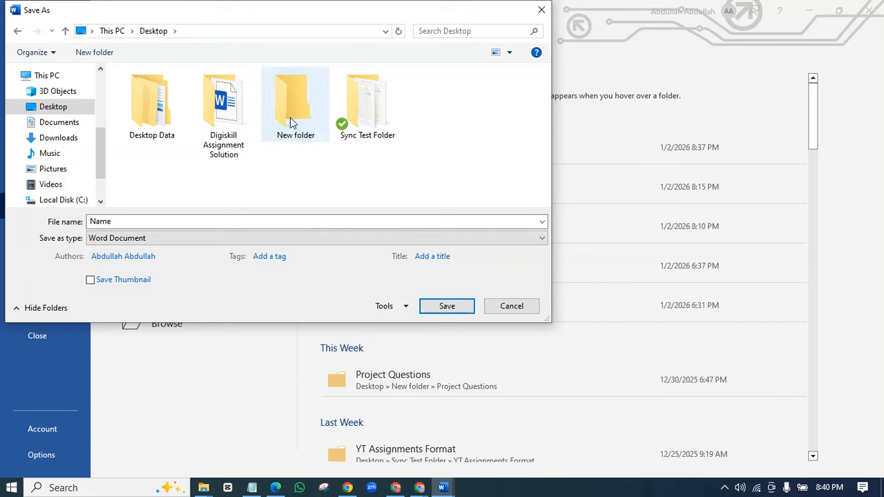
{"action": "double_click", "coordinate": [290, 117]}
{"action": "double_click", "coordinate": [164, 222]}
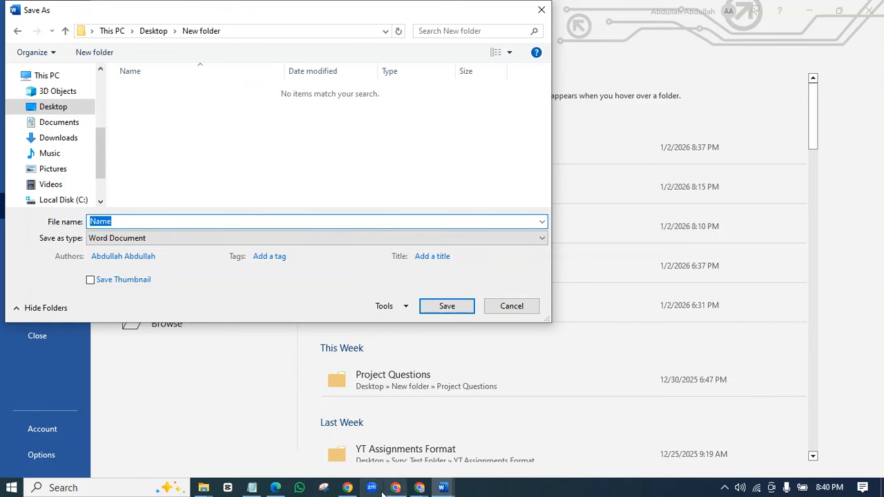
{"action": "left_click", "coordinate": [282, 488]}
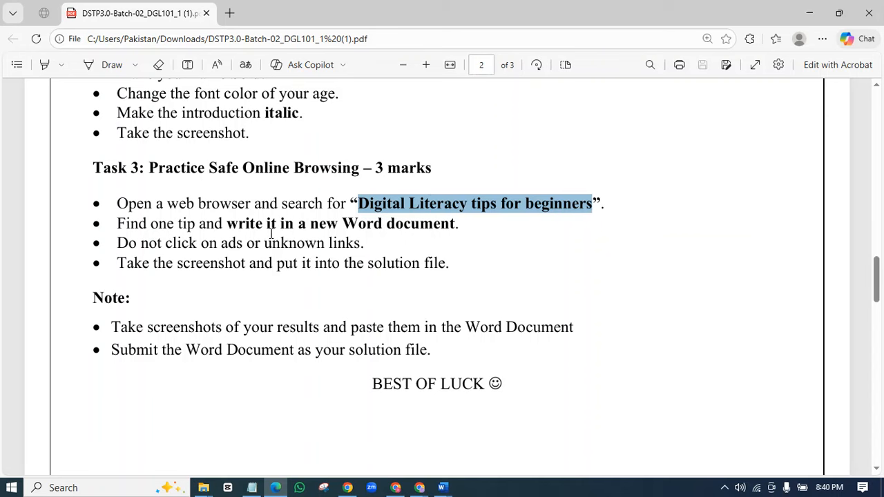
- Copy the file name MyFirstDoc from Task 1 of the assignment PDF
{"action": "scroll", "coordinate": [247, 241], "scroll_direction": "up", "scroll_amount": 9}
{"action": "scroll", "coordinate": [258, 286], "scroll_direction": "down", "scroll_amount": 4}
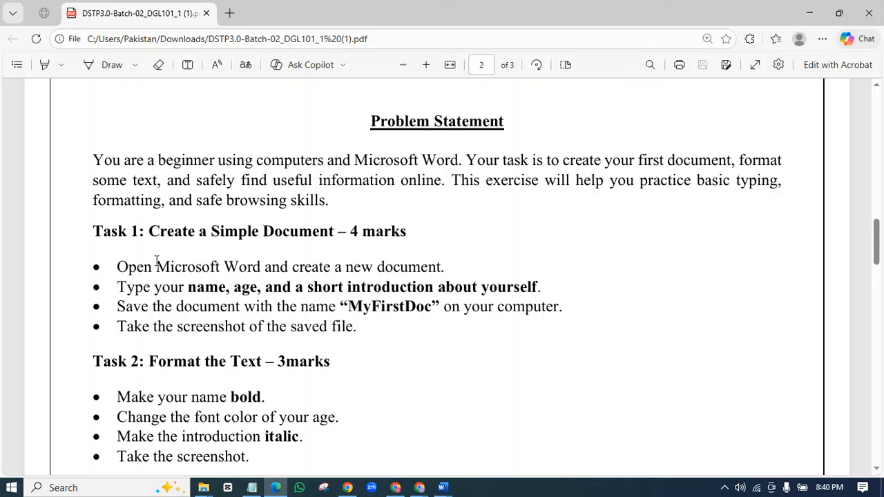
{"action": "left_click_drag", "start_coordinate": [354, 306], "coordinate": [428, 308]}
{"action": "right_click", "coordinate": [429, 309]}
{"action": "left_click", "coordinate": [444, 112]}
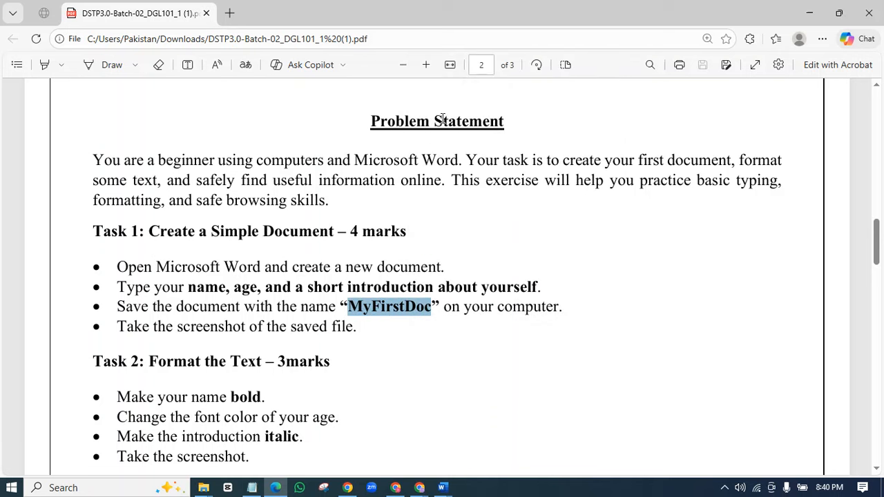
{"action": "left_click", "coordinate": [813, 9]}
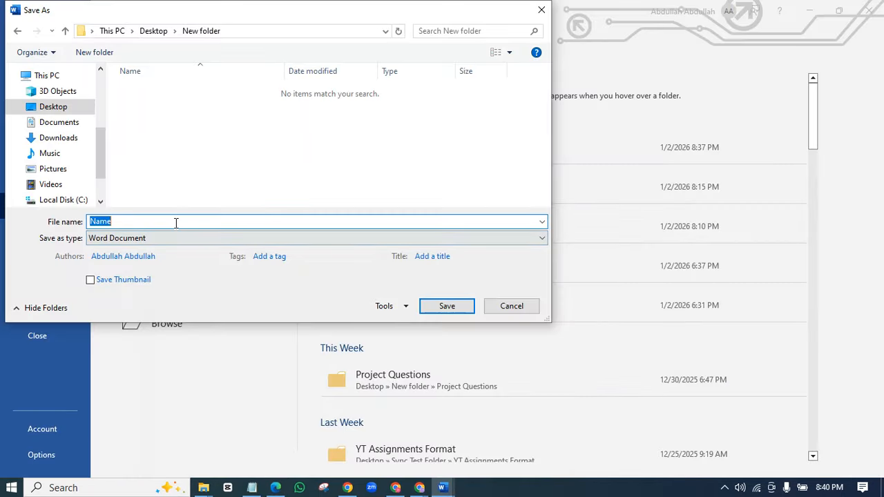
- Paste MyFirstDoc as the file name and save the document into the Desktop's New folder
{"action": "key", "text": "ctrl+v"}
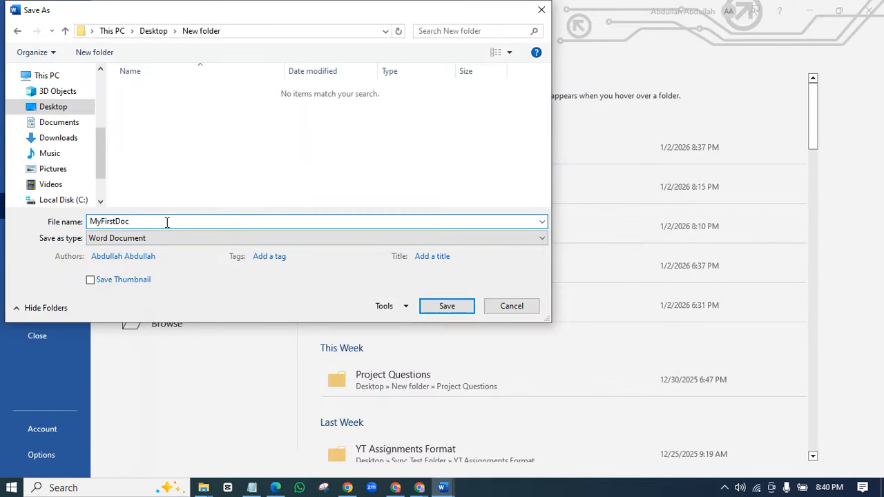
{"action": "left_click", "coordinate": [449, 307]}
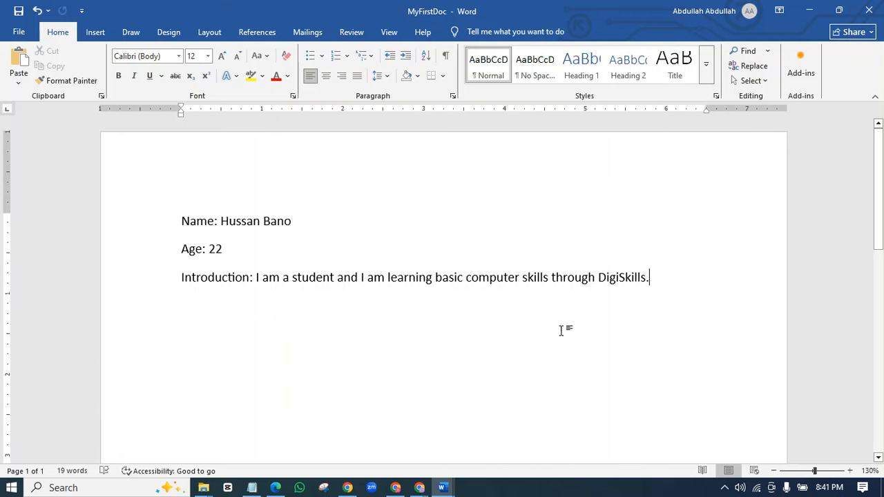
{"action": "left_click", "coordinate": [807, 11]}
- Refresh the desktop and open New folder showing the saved MyFirstDoc file
{"action": "left_click", "coordinate": [807, 11]}
{"action": "right_click", "coordinate": [320, 154]}
{"action": "left_click", "coordinate": [345, 190]}
{"action": "double_click", "coordinate": [23, 369]}
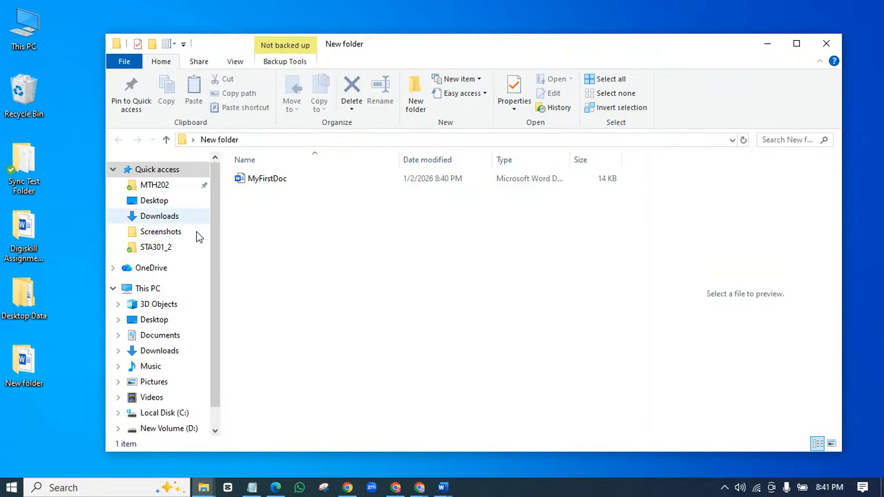
{"action": "right_click", "coordinate": [188, 185]}
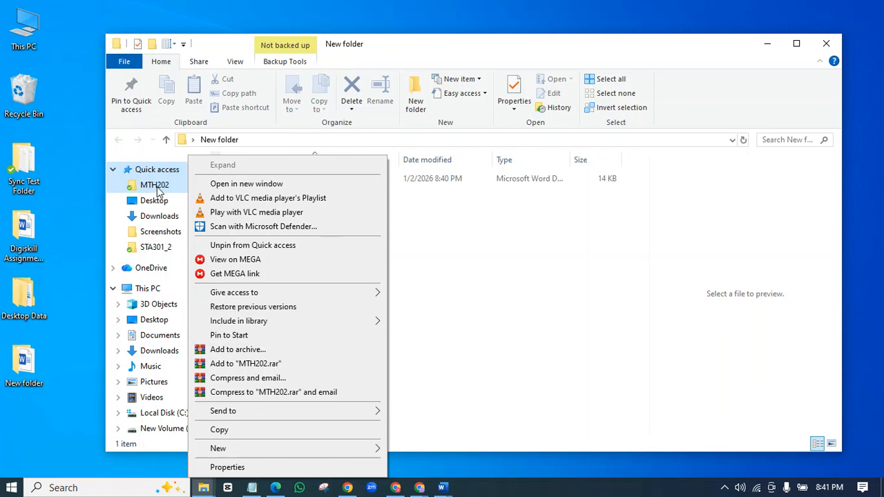
{"action": "right_click", "coordinate": [133, 188]}
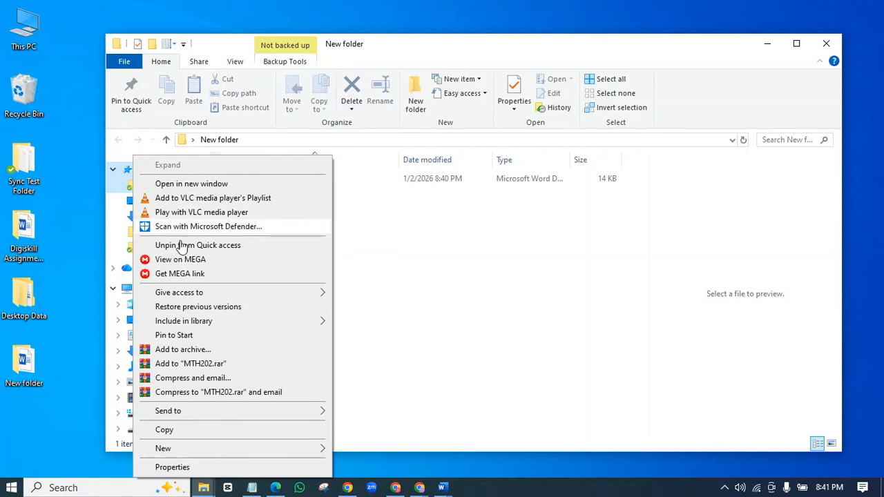
{"action": "left_click", "coordinate": [420, 341]}
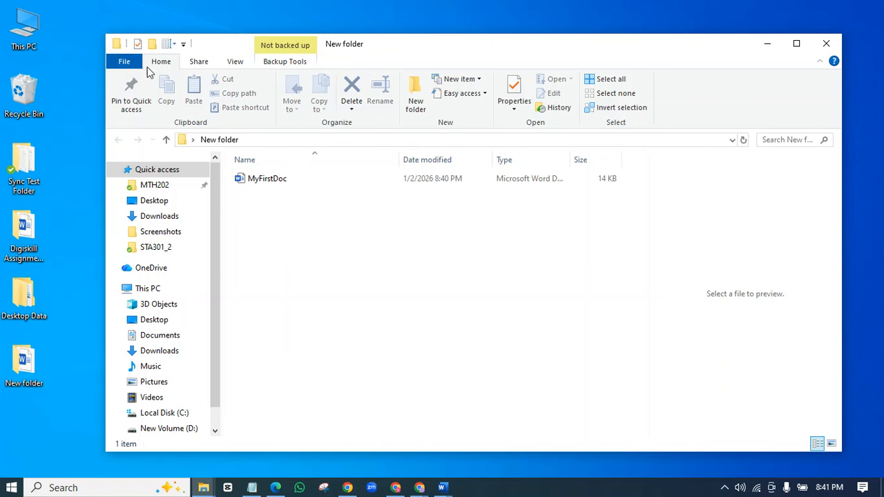
- Snip the Explorer window listing MyFirstDoc and bring the MyFirstDoc document back in Word
{"action": "key", "text": "super+shift+s"}
{"action": "mouse_move", "coordinate": [106, 32]}
{"action": "left_mouse_down"}
{"action": "mouse_move", "coordinate": [811, 294]}
{"action": "mouse_move", "coordinate": [843, 377]}
{"action": "mouse_move", "coordinate": [842, 454]}
{"action": "left_mouse_up"}
{"action": "left_click", "coordinate": [443, 487]}
{"action": "left_click", "coordinate": [565, 430]}
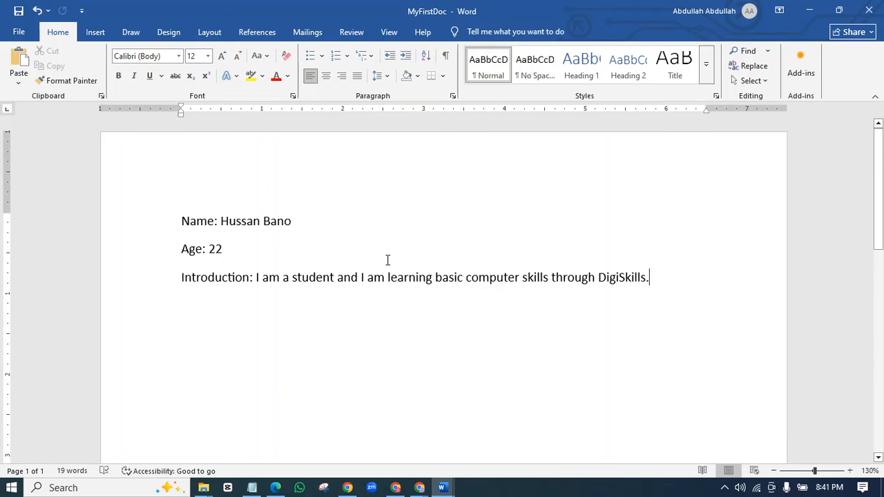
- Create a new blank document with a 'Task 01:' label and the pasted Explorer screenshot
{"action": "left_click", "coordinate": [19, 32]}
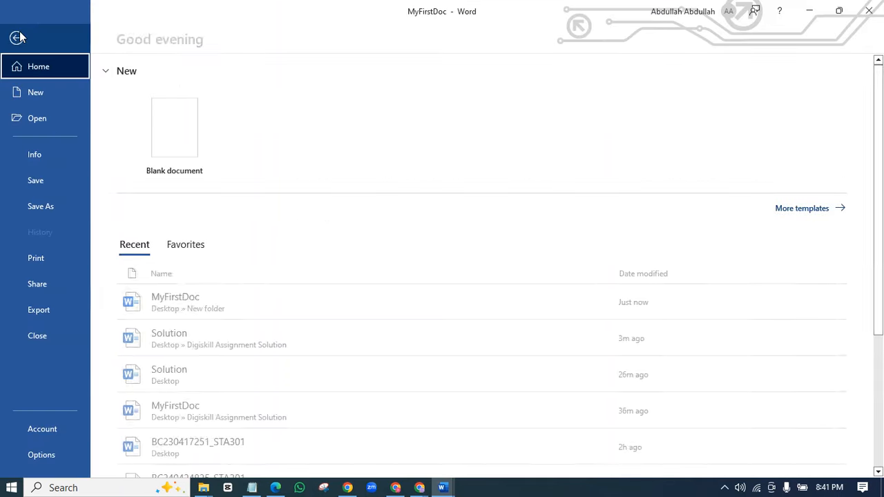
{"action": "left_click", "coordinate": [35, 93]}
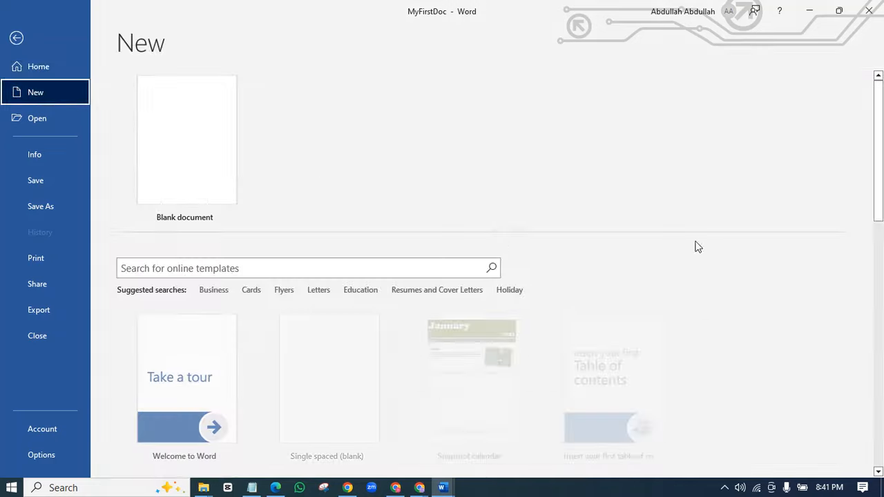
{"action": "left_click", "coordinate": [192, 145]}
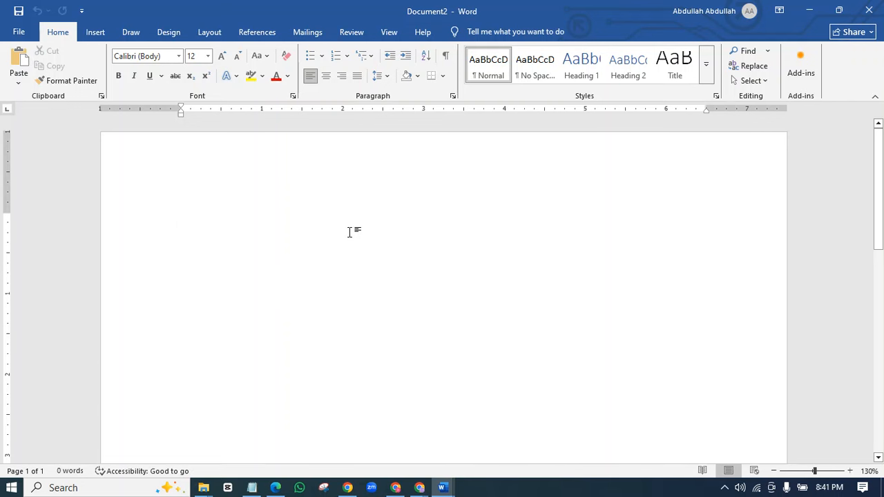
{"action": "key", "text": "Return"}
{"action": "type", "text": "TAsk"}
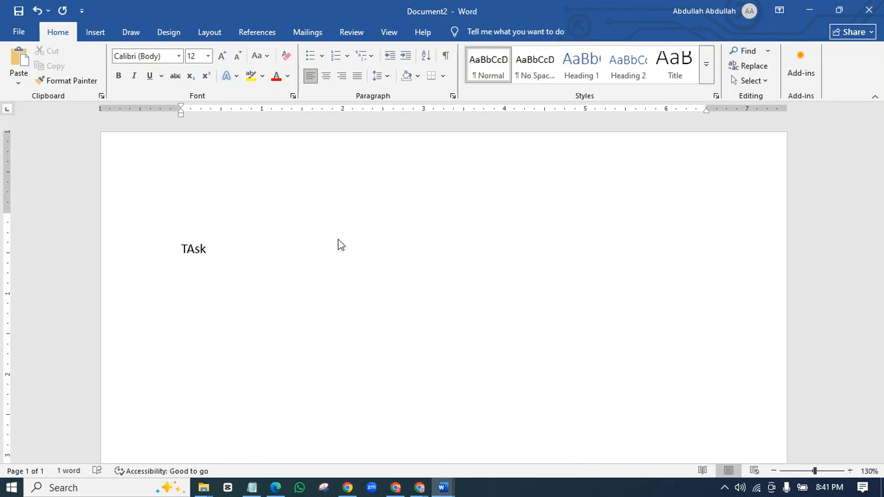
{"action": "type", "text": " ask 01:"}
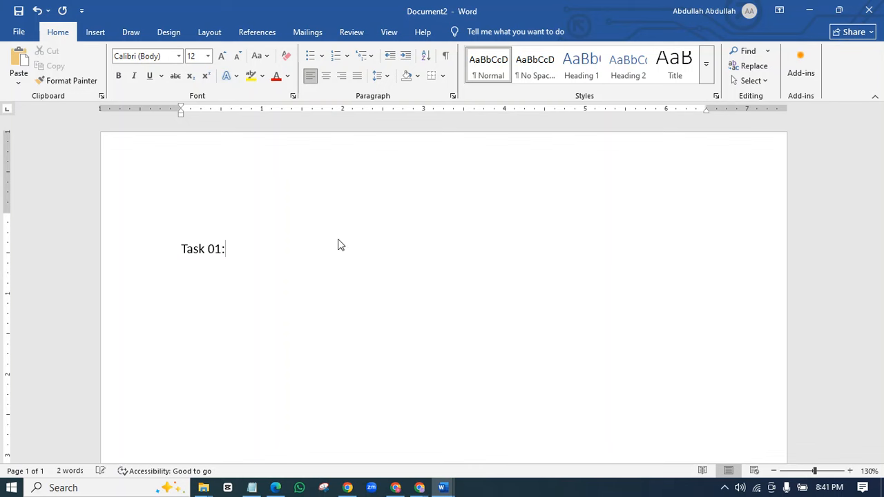
{"action": "key", "text": "ctrl+v"}
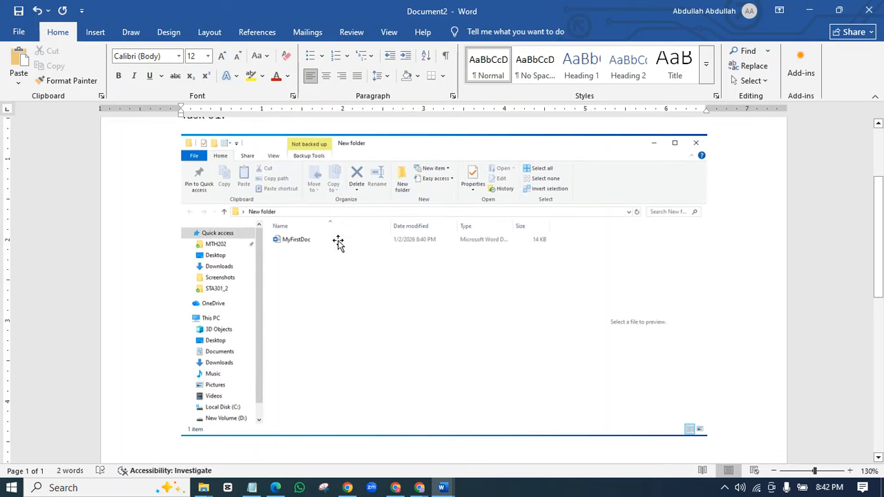
- Add a 'Task 02:' label on a new line below the screenshot
{"action": "scroll", "coordinate": [338, 241], "scroll_direction": "up", "scroll_amount": 3}
{"action": "scroll", "coordinate": [386, 291], "scroll_direction": "down", "scroll_amount": 6}
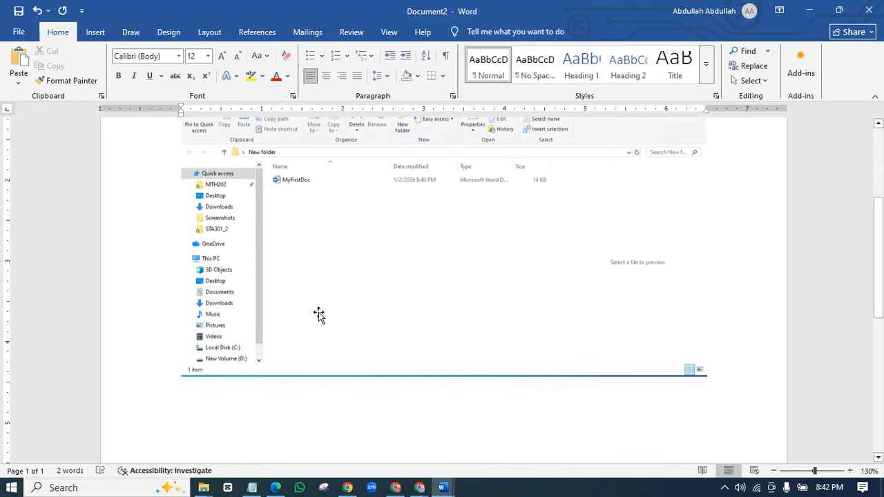
{"action": "left_click", "coordinate": [214, 245]}
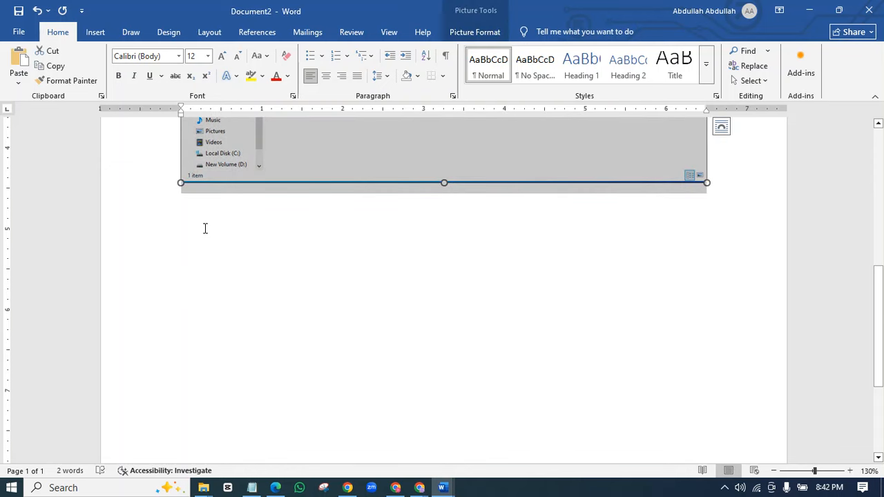
{"action": "left_click", "coordinate": [194, 226]}
{"action": "type", "text": "TA"}
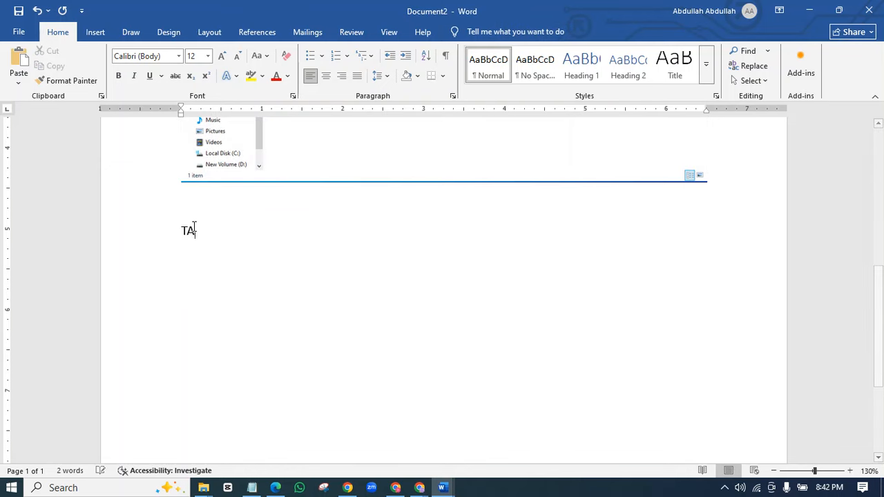
{"action": "type", "text": "sk 02"}
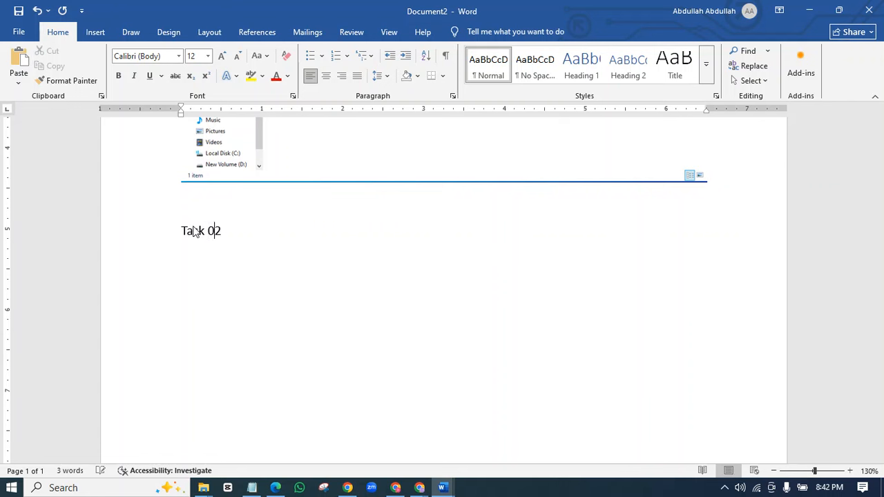
{"action": "type", "text": ":"}
{"action": "key", "text": "Return"}
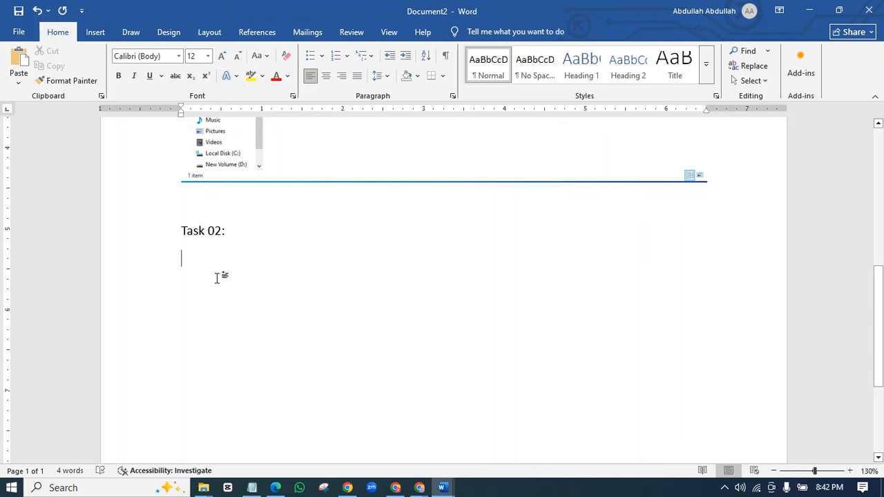
- Read the PDF's Task 2 bullets: bold name, coloured age, italic introduction
{"action": "left_click", "coordinate": [276, 488]}
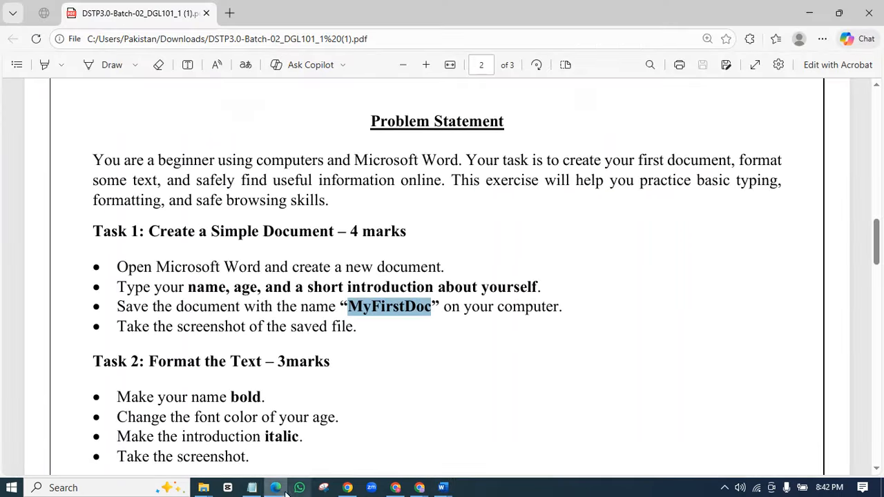
{"action": "scroll", "coordinate": [879, 254], "scroll_direction": "down", "scroll_amount": 3}
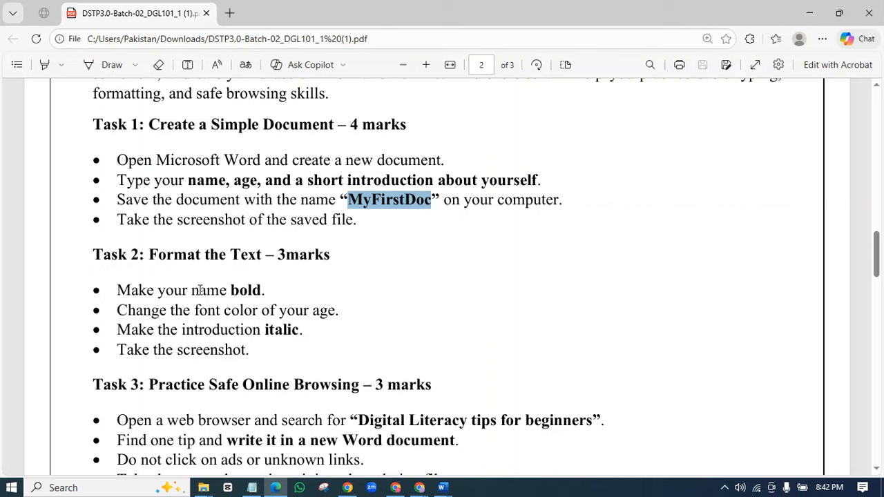
{"action": "left_click_drag", "start_coordinate": [270, 290], "coordinate": [208, 291]}
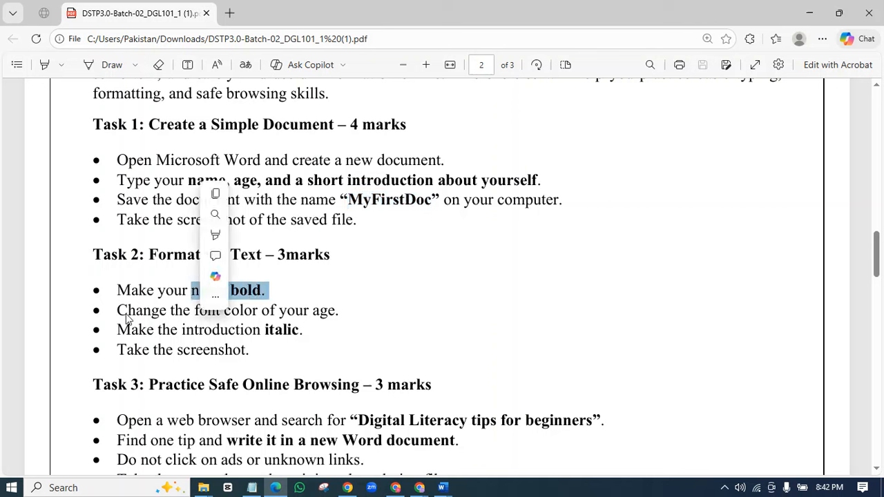
{"action": "left_click_drag", "start_coordinate": [118, 311], "coordinate": [410, 312]}
{"action": "left_click", "coordinate": [295, 333]}
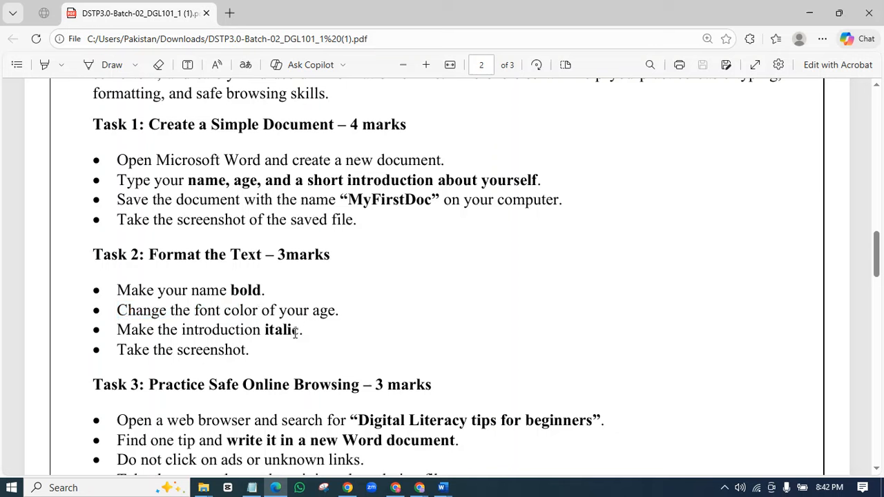
{"action": "left_click_drag", "start_coordinate": [304, 333], "coordinate": [126, 333]}
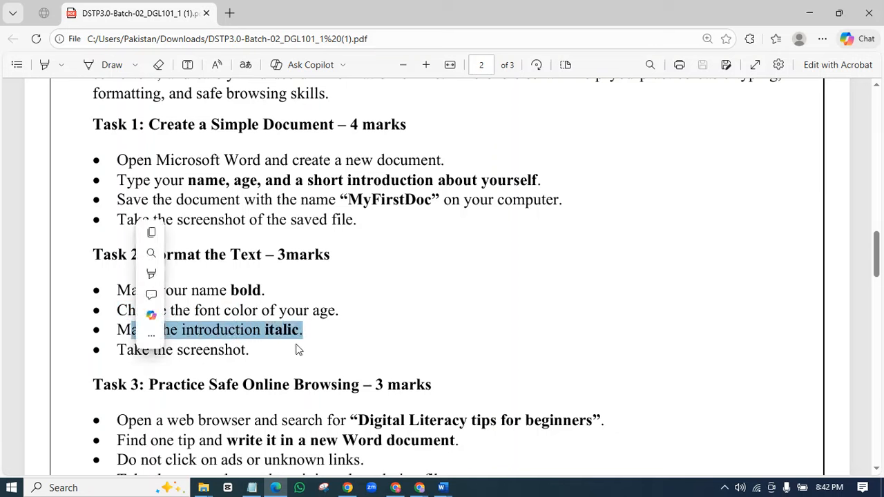
{"action": "left_click", "coordinate": [438, 489]}
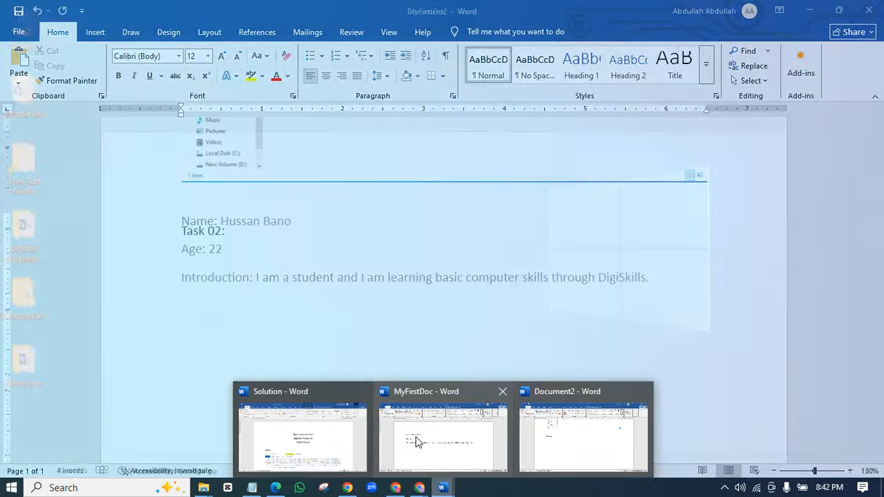
- Switch to MyFirstDoc and make the Name line bold
{"action": "left_click", "coordinate": [410, 442]}
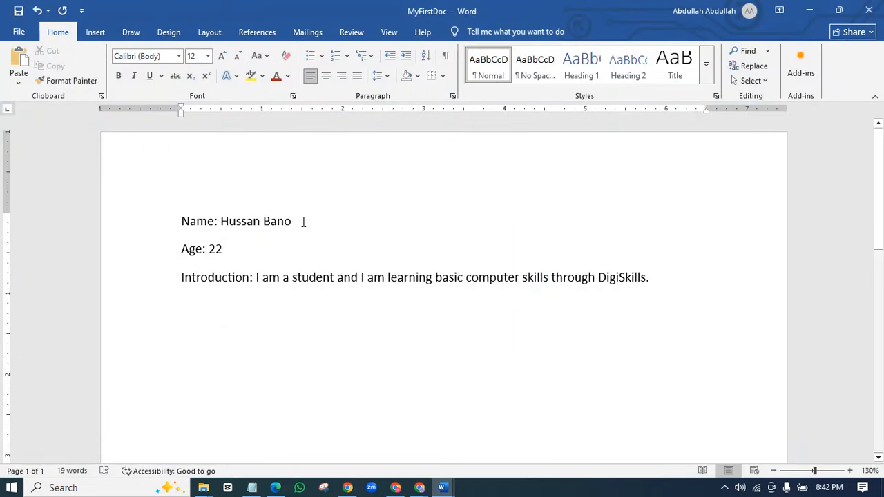
{"action": "left_click_drag", "start_coordinate": [306, 219], "coordinate": [72, 214]}
{"action": "left_click", "coordinate": [336, 222]}
{"action": "left_click", "coordinate": [128, 226]}
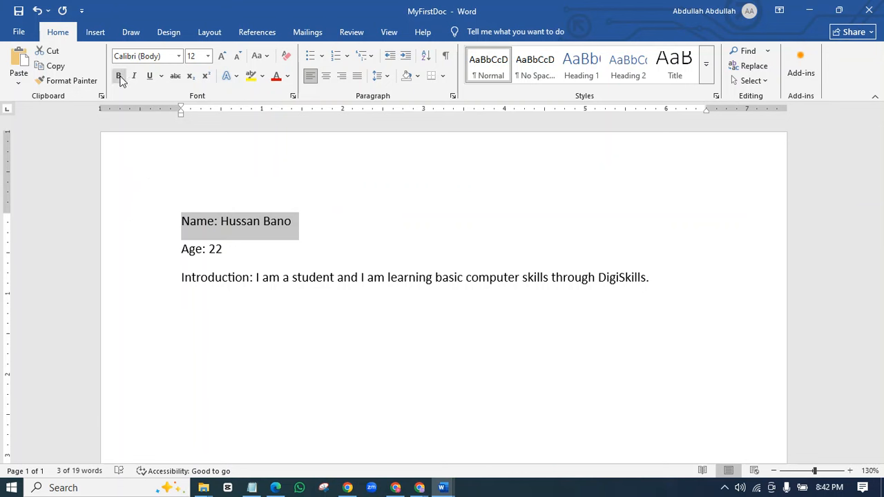
{"action": "left_click", "coordinate": [119, 78]}
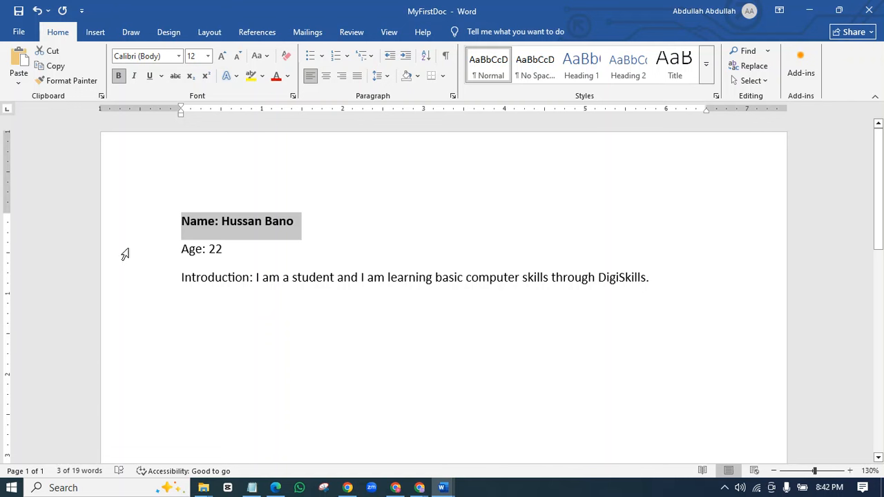
{"action": "left_click", "coordinate": [125, 255]}
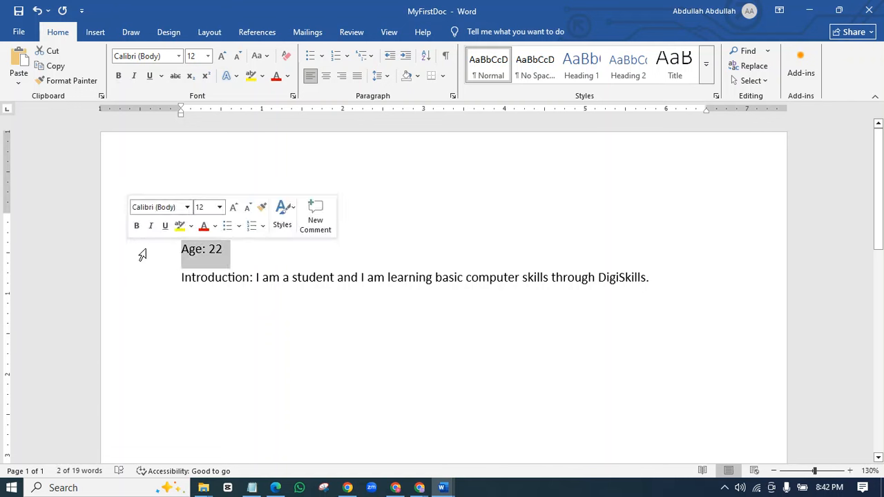
- Colour the Age: 22 line red with Font Color
{"action": "left_click", "coordinate": [281, 80]}
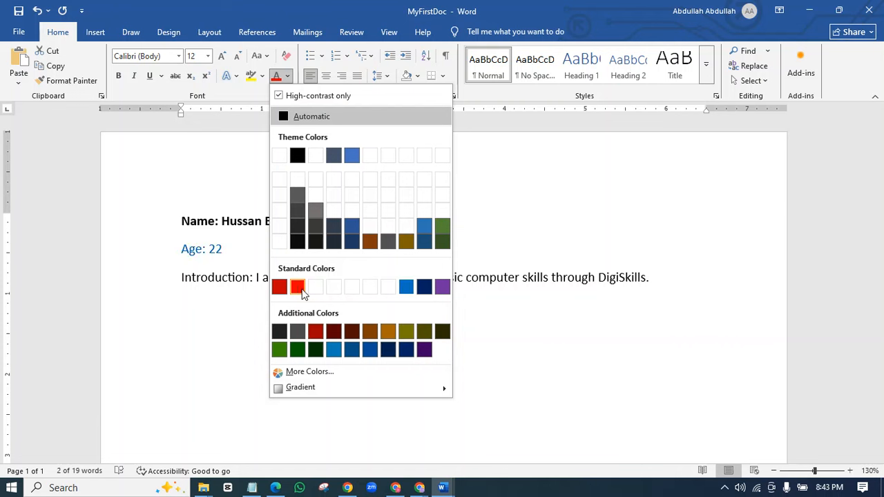
{"action": "left_click", "coordinate": [298, 287]}
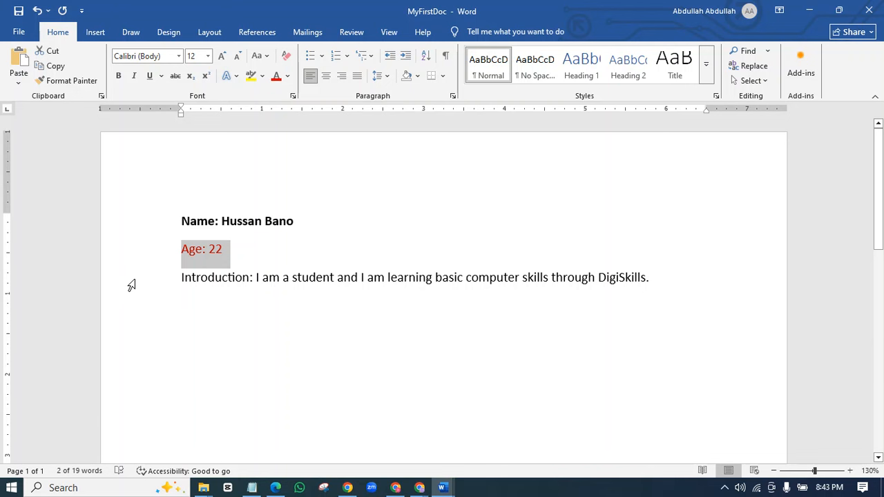
{"action": "left_click", "coordinate": [131, 286]}
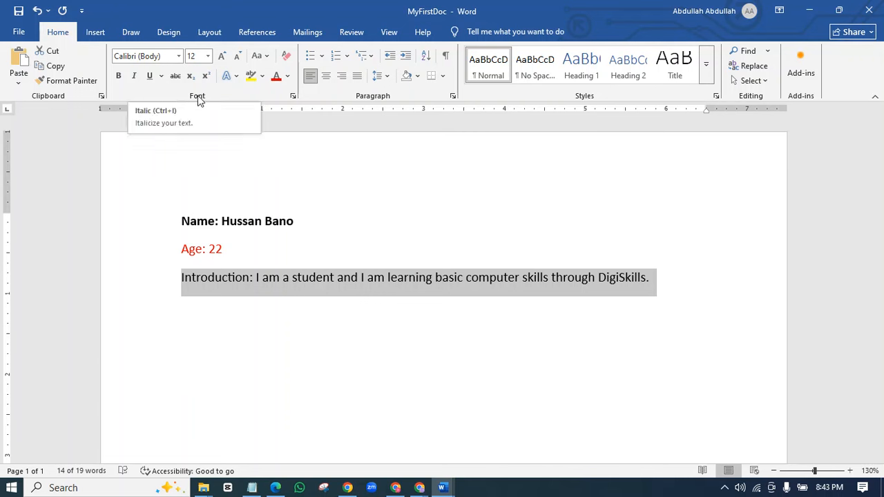
- Italicize the Introduction paragraph and deselect it
{"action": "left_click", "coordinate": [136, 77]}
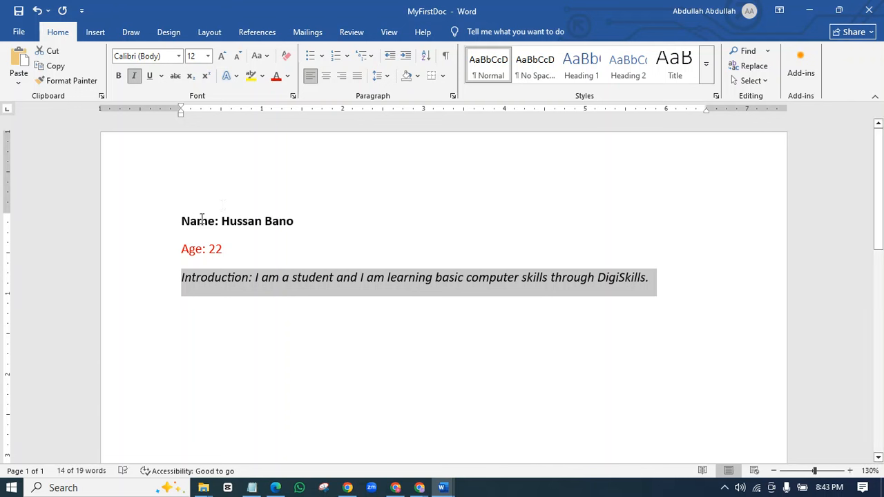
{"action": "left_click", "coordinate": [406, 280]}
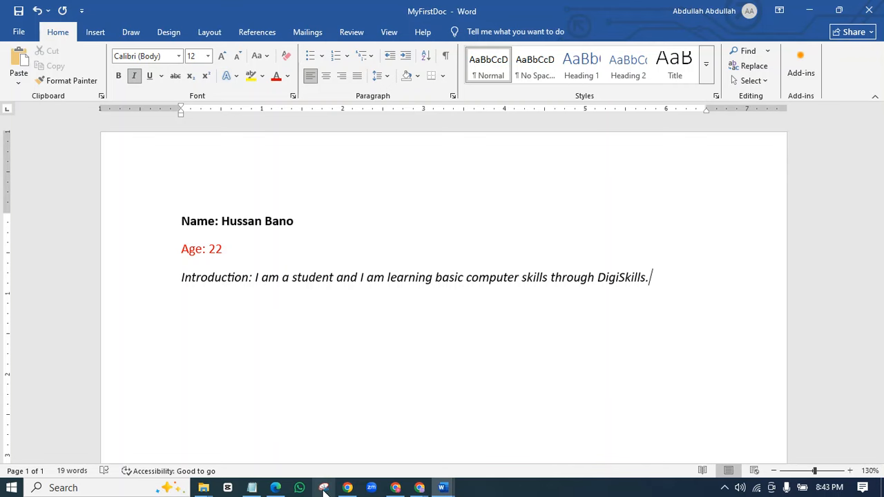
- Launch Snipping Tool and snip the bold name, red age and italic introduction lines
{"action": "left_click", "coordinate": [119, 495]}
{"action": "type", "text": "sn"}
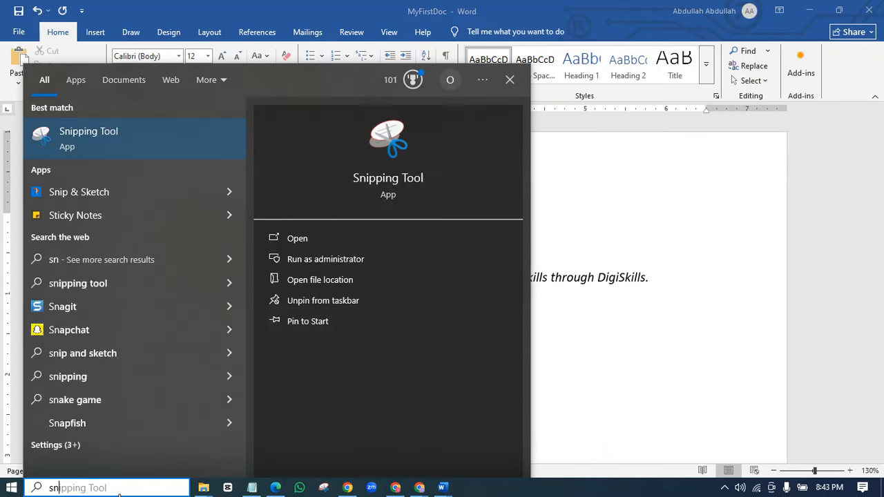
{"action": "type", "text": "i"}
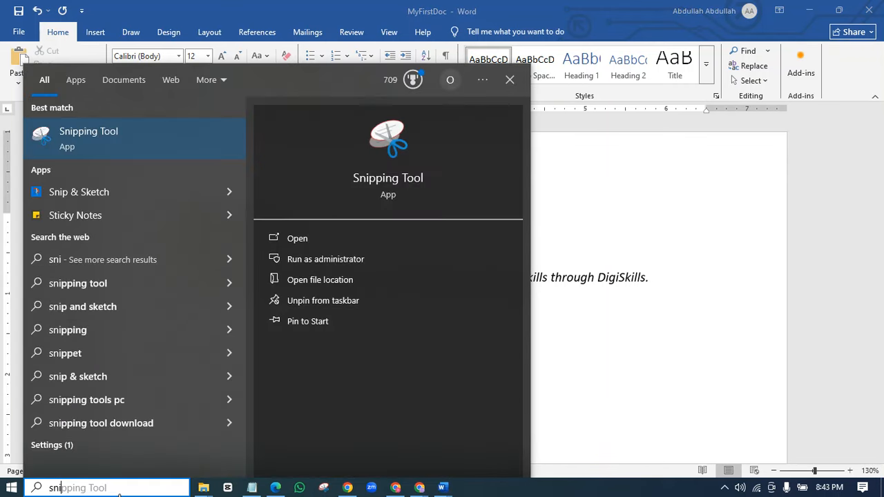
{"action": "left_click", "coordinate": [119, 144]}
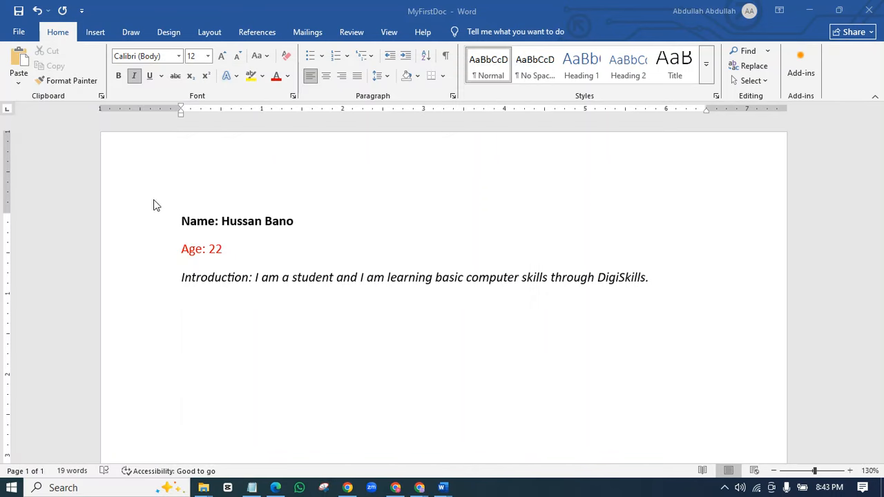
{"action": "left_click", "coordinate": [574, 33]}
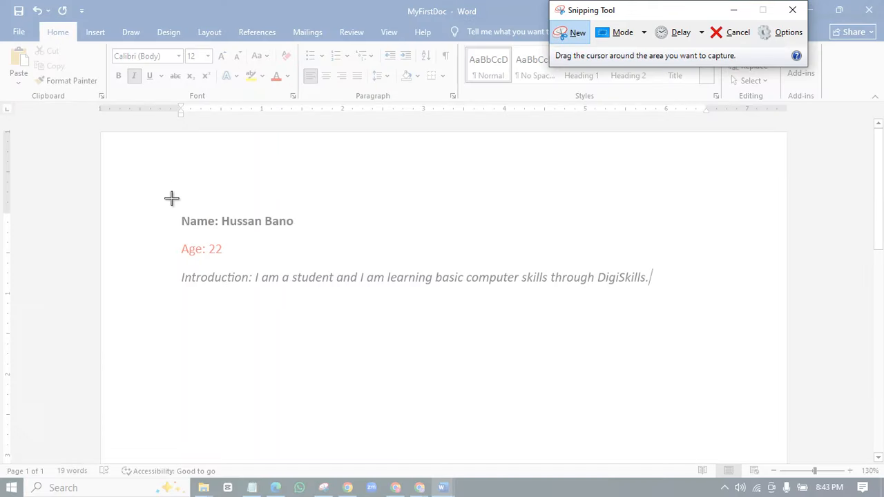
{"action": "left_click_drag", "start_coordinate": [164, 192], "coordinate": [695, 319]}
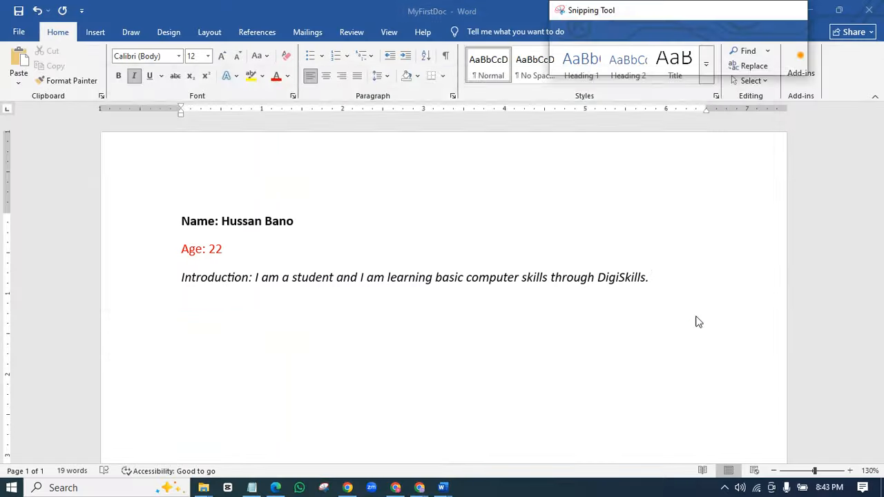
- Paste the formatted-lines snip under Task 02: in Document2
{"action": "mouse_move", "coordinate": [443, 485]}
{"action": "left_click", "coordinate": [523, 456]}
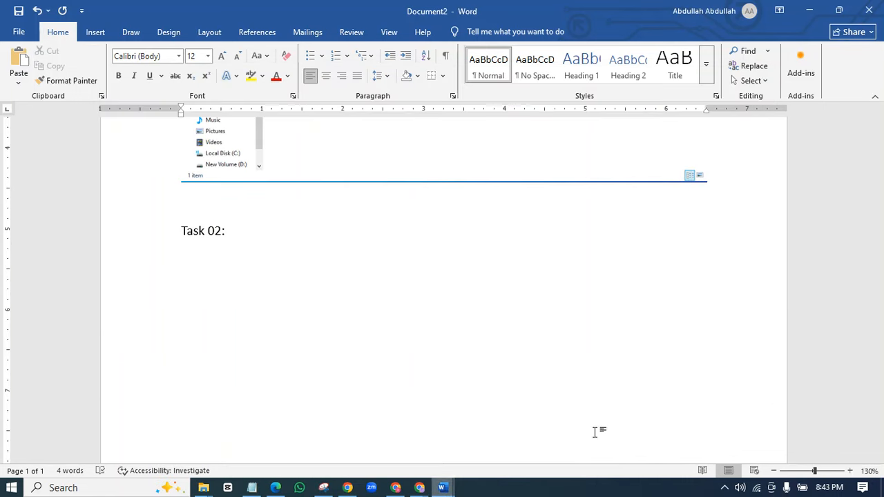
{"action": "scroll", "coordinate": [356, 260], "scroll_direction": "up", "scroll_amount": 6}
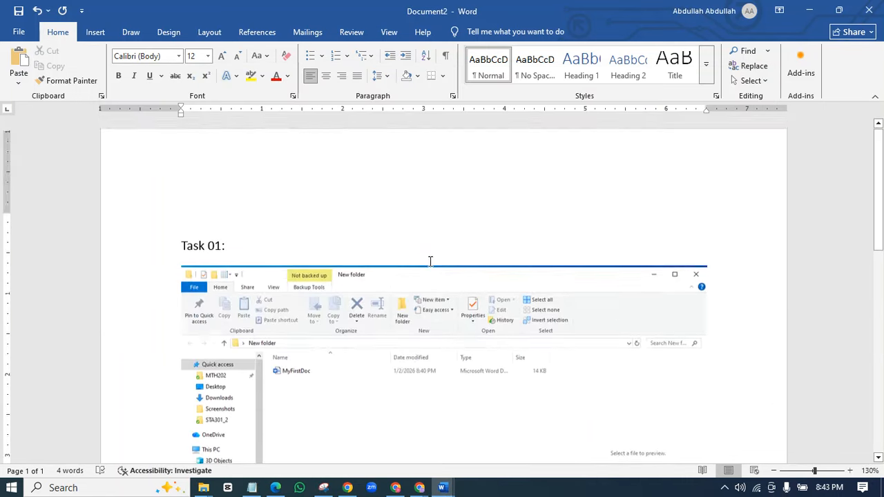
{"action": "scroll", "coordinate": [328, 293], "scroll_direction": "down", "scroll_amount": 3}
{"action": "scroll", "coordinate": [370, 387], "scroll_direction": "down", "scroll_amount": 5}
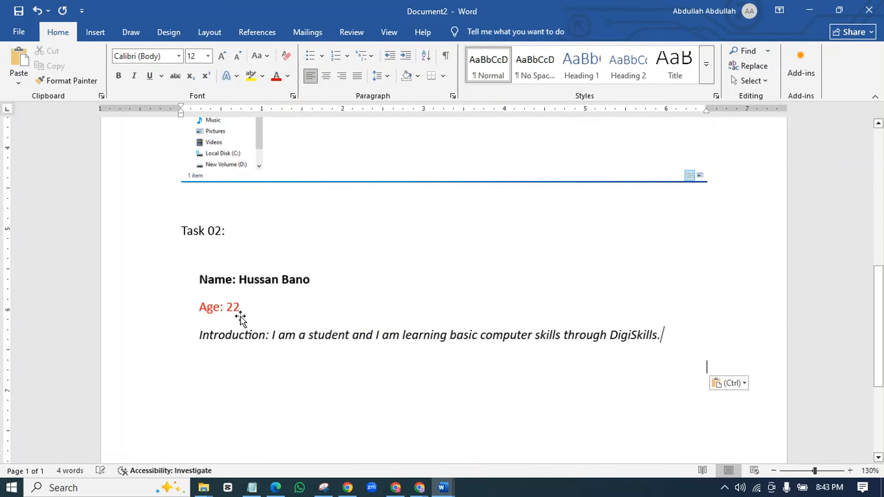
{"action": "scroll", "coordinate": [331, 338], "scroll_direction": "down", "scroll_amount": 5}
{"action": "scroll", "coordinate": [286, 272], "scroll_direction": "up", "scroll_amount": 5}
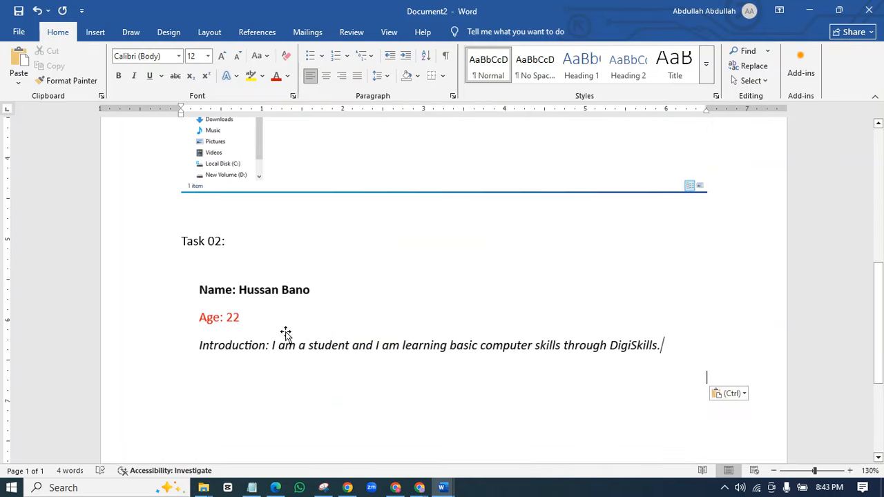
{"action": "right_click", "coordinate": [153, 286]}
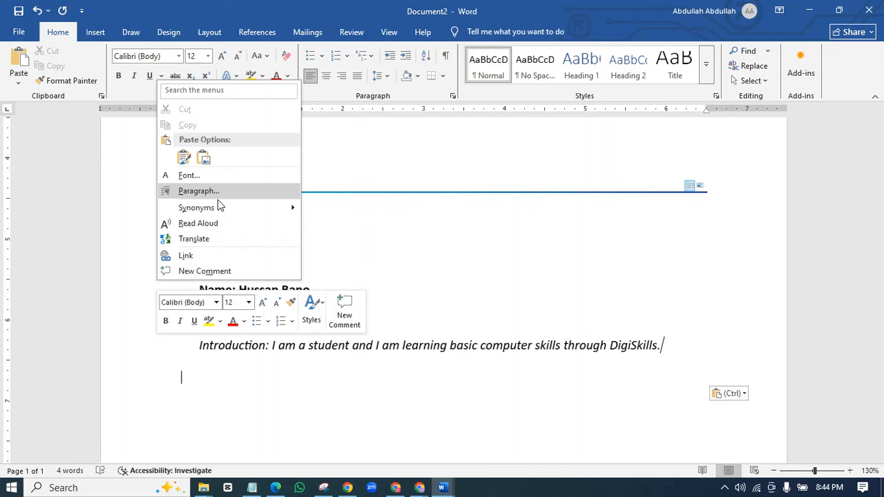
{"action": "left_click", "coordinate": [185, 162]}
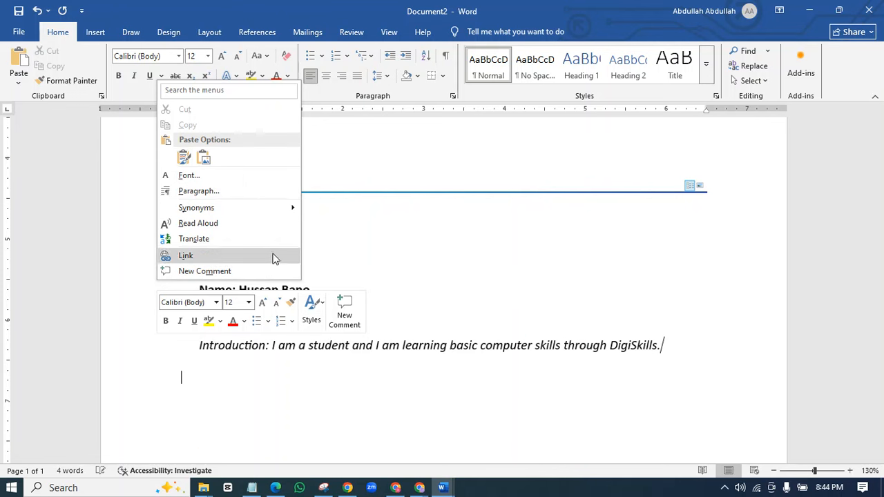
{"action": "left_click", "coordinate": [381, 422]}
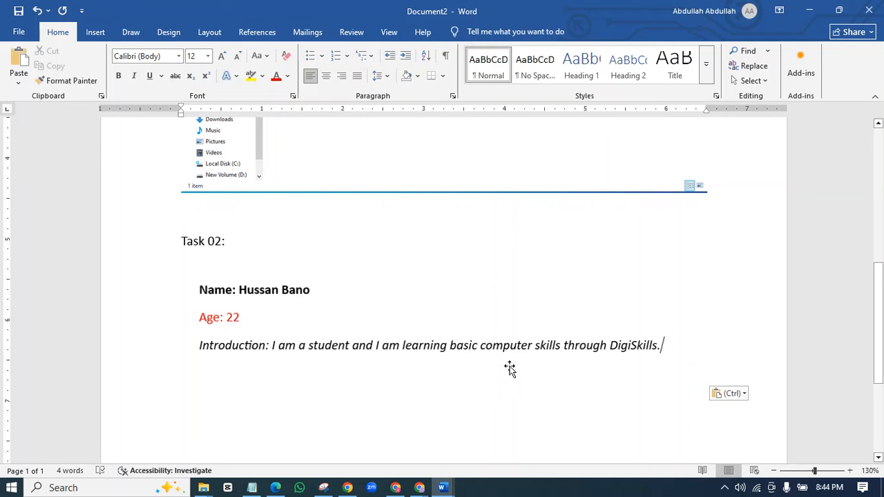
- Add a 'Task 03:' label with an empty line below the Task 02 content
{"action": "left_click_drag", "start_coordinate": [883, 346], "coordinate": [883, 356]}
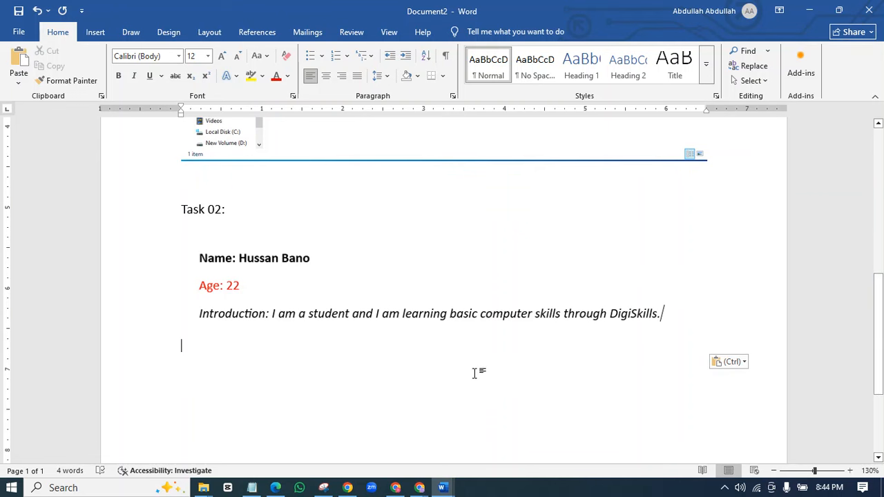
{"action": "type", "text": "TAsk"}
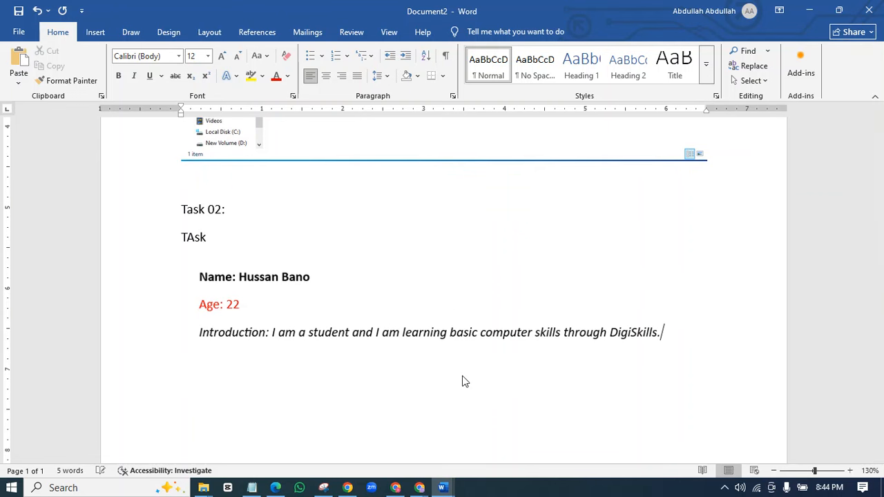
{"action": "key", "text": "ctrl+z"}
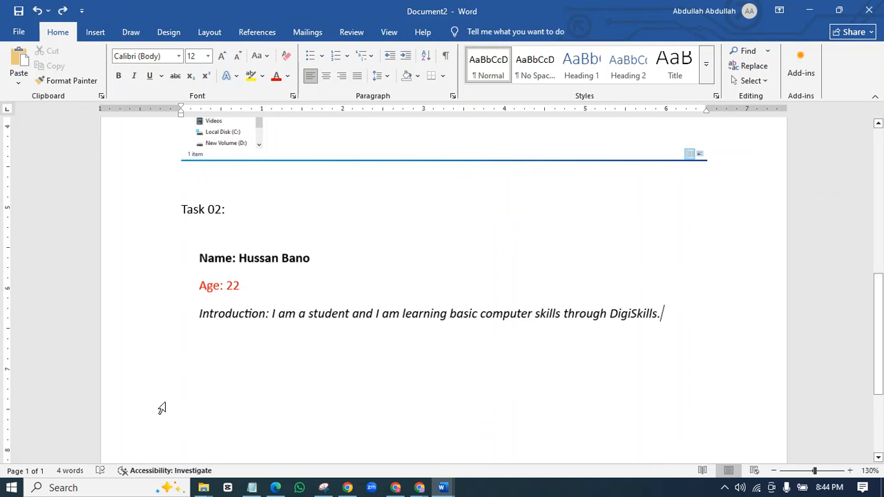
{"action": "left_click", "coordinate": [197, 390]}
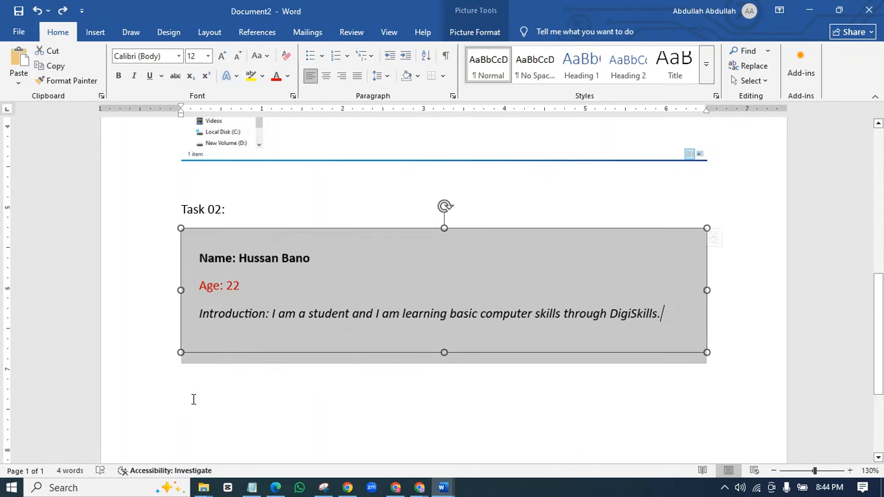
{"action": "left_click", "coordinate": [194, 403]}
{"action": "type", "text": "TAs"}
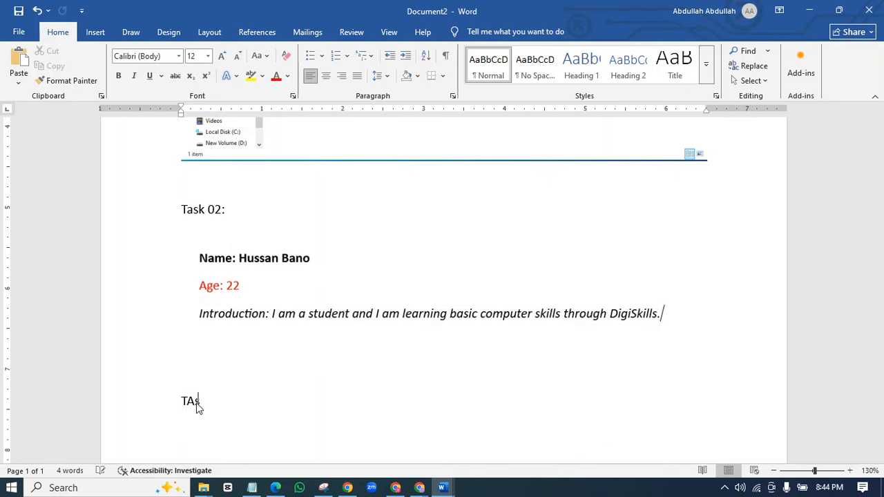
{"action": "type", "text": "k "}
{"action": "type", "text": "03L"}
{"action": "type", "text": ":"}
{"action": "key", "text": "Return"}
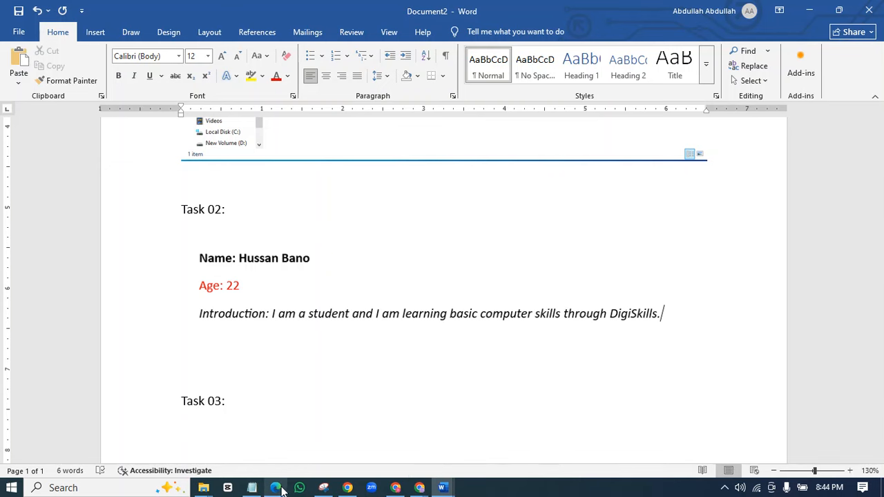
{"action": "left_click", "coordinate": [275, 488]}
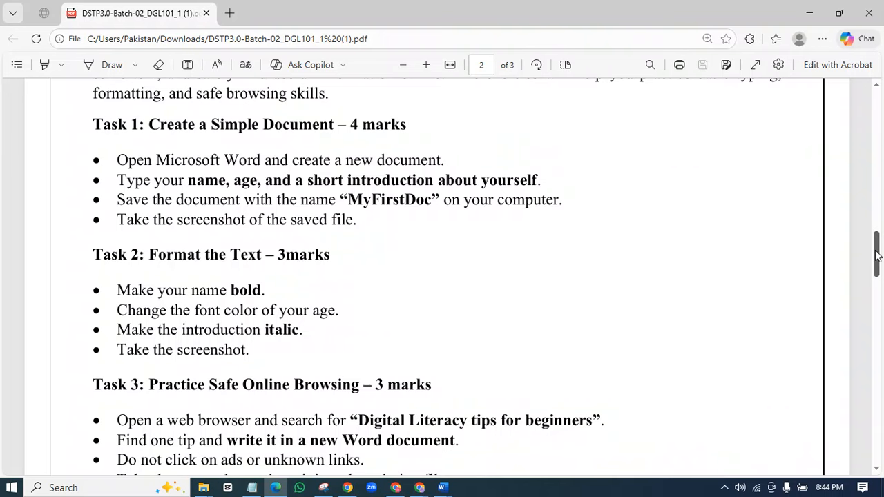
- Copy the Task 3 phrase 'Digital Literacy tips for beginners' from the PDF and return to the LMS window
{"action": "scroll", "coordinate": [840, 272], "scroll_direction": "down", "scroll_amount": 5}
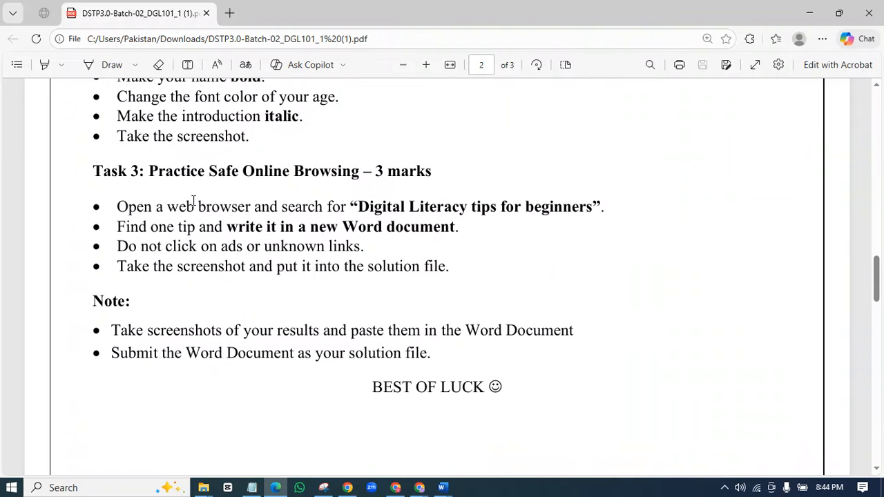
{"action": "mouse_move", "coordinate": [351, 206]}
{"action": "left_mouse_down"}
{"action": "mouse_move", "coordinate": [597, 208]}
{"action": "mouse_move", "coordinate": [359, 209]}
{"action": "left_mouse_up"}
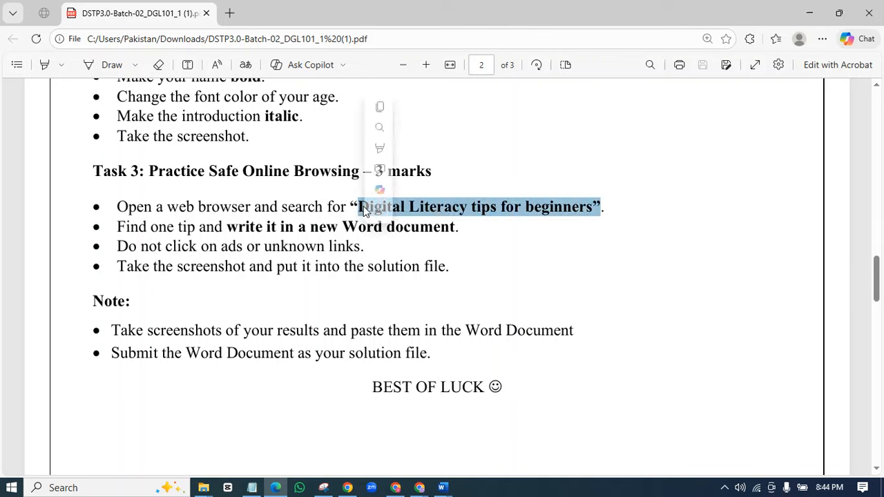
{"action": "right_click", "coordinate": [371, 208]}
{"action": "left_click", "coordinate": [396, 266]}
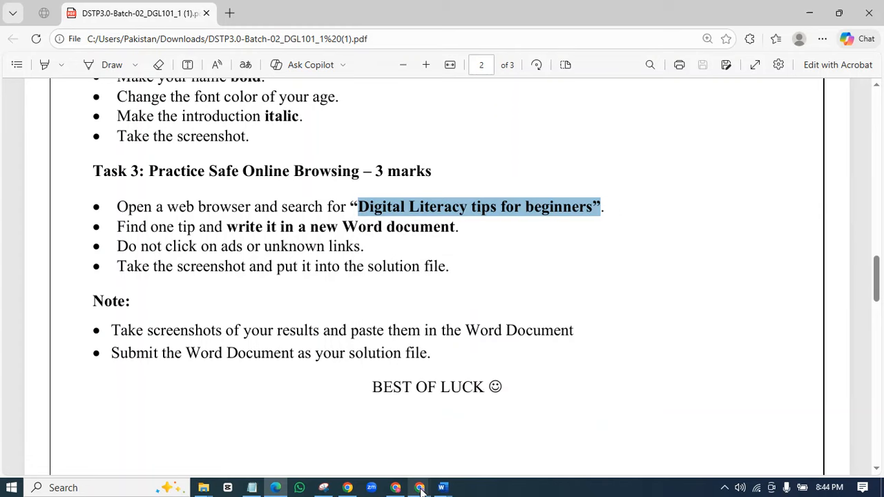
{"action": "mouse_move", "coordinate": [420, 487]}
{"action": "left_click", "coordinate": [359, 423]}
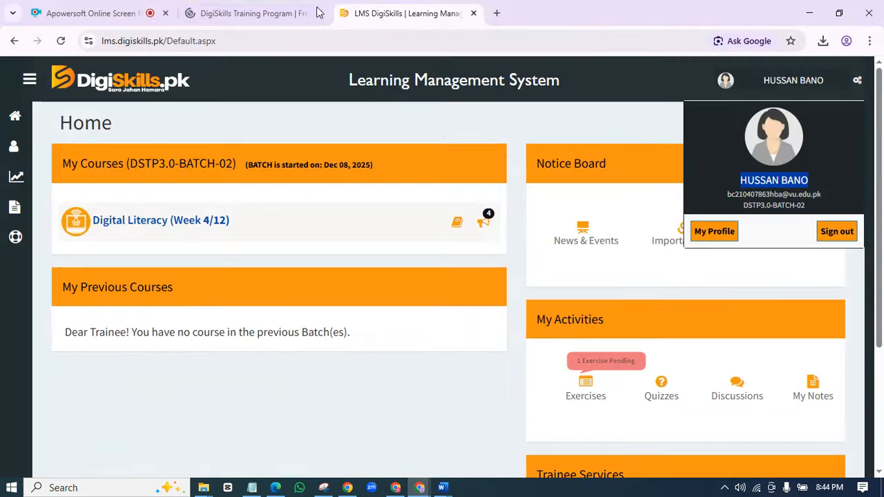
- Google 'Digital Literacy tips for beginners' in a new Chrome tab and scroll down to the web results
{"action": "left_click", "coordinate": [497, 14]}
{"action": "key", "text": "ctrl+v"}
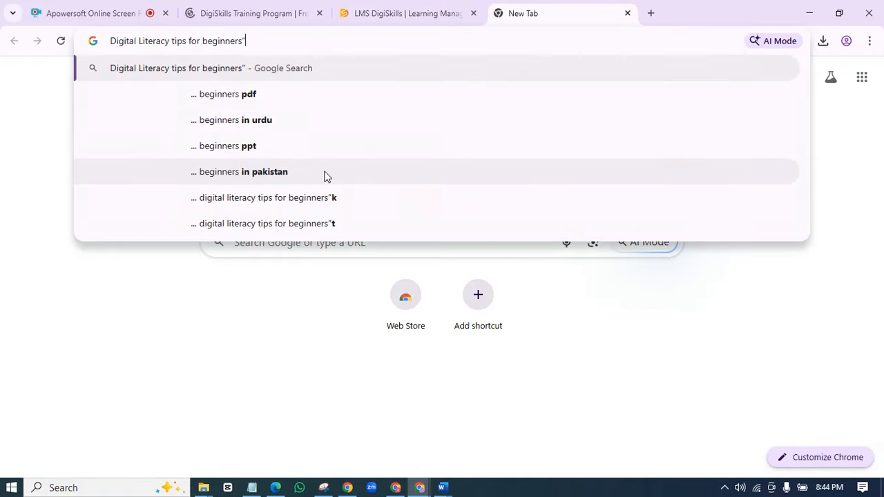
{"action": "key", "text": "Return"}
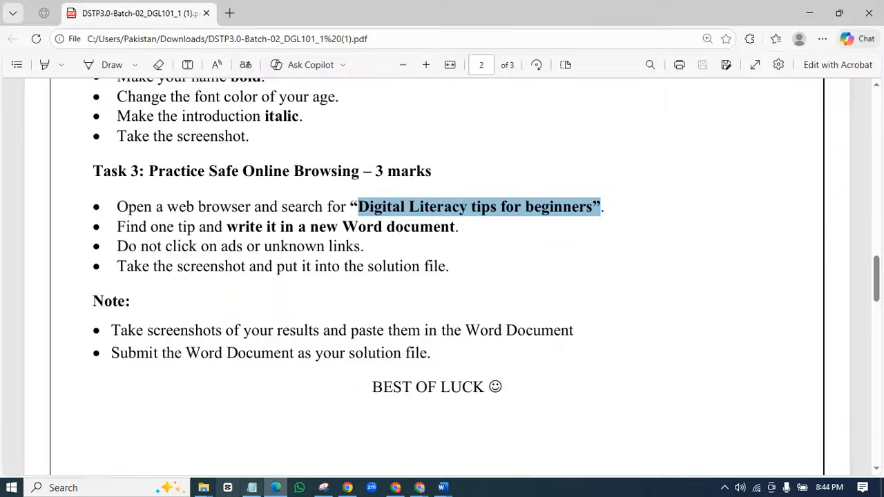
{"action": "left_click", "coordinate": [276, 487]}
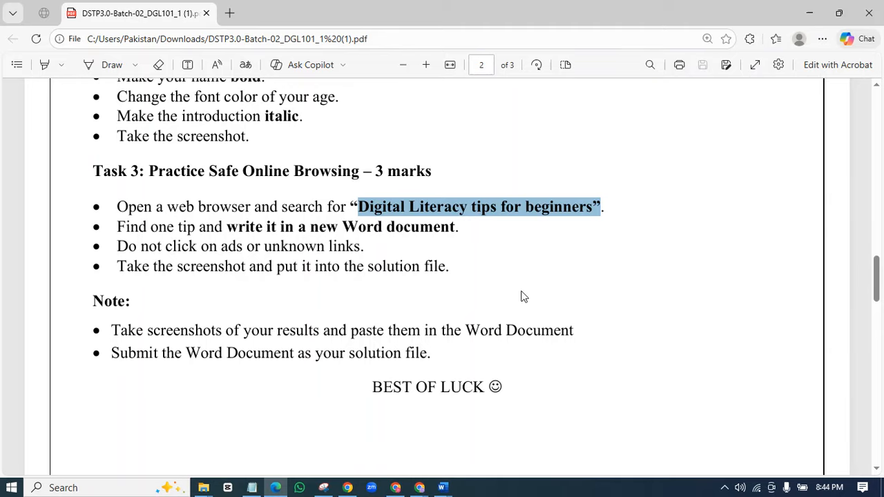
{"action": "left_click", "coordinate": [810, 13]}
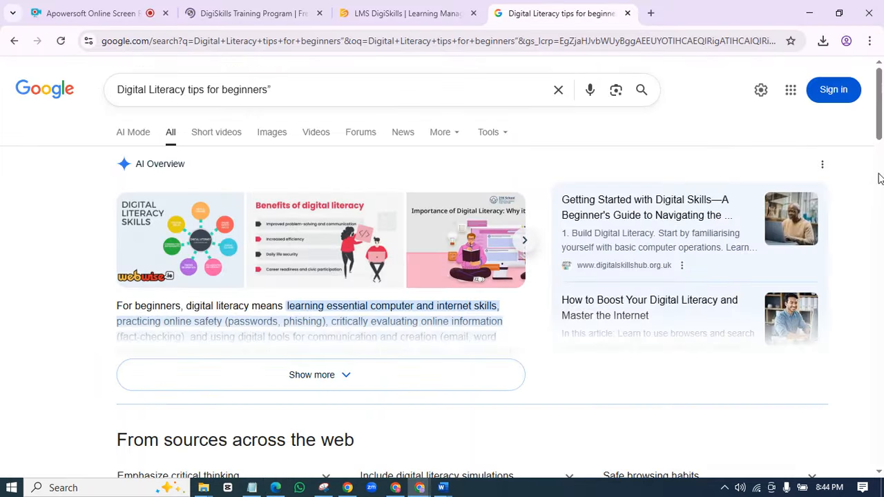
{"action": "left_click_drag", "start_coordinate": [881, 131], "coordinate": [880, 306]}
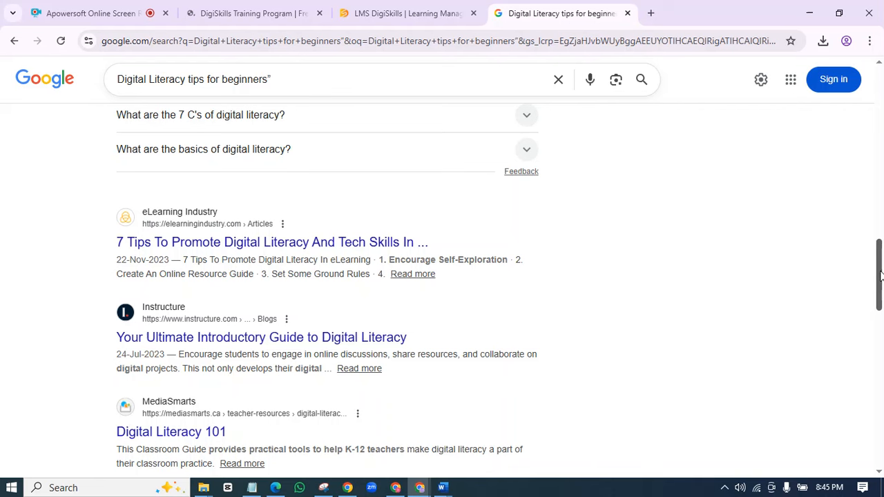
- Open the eLearning Industry 7 Tips article and decline its cookie request
{"action": "left_click", "coordinate": [209, 243]}
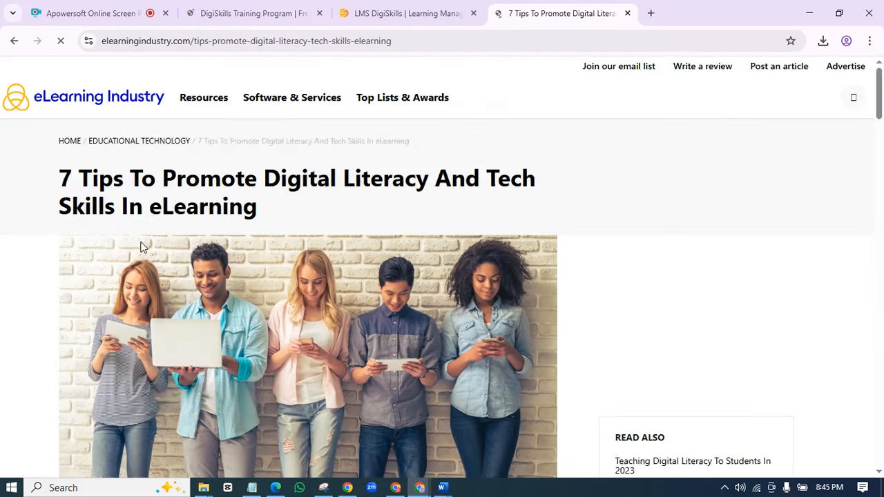
{"action": "scroll", "coordinate": [881, 119], "scroll_direction": "down", "scroll_amount": 2}
{"action": "scroll", "coordinate": [881, 119], "scroll_direction": "down", "scroll_amount": 8}
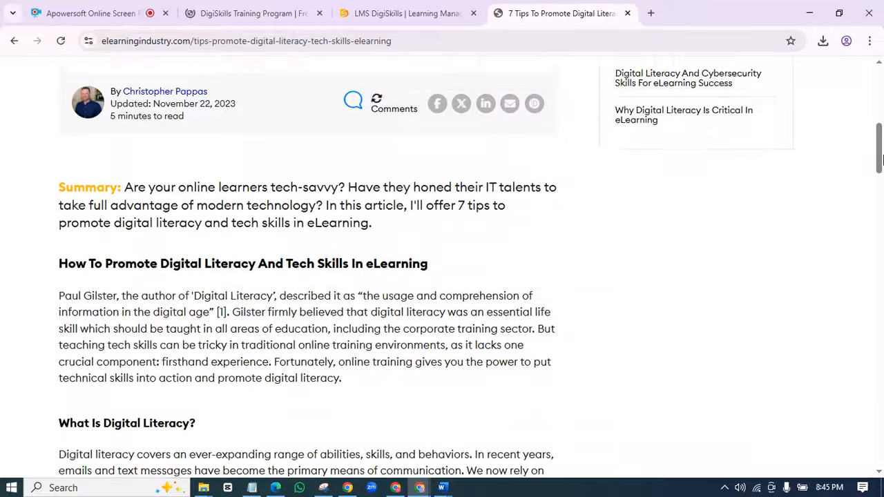
{"action": "left_click", "coordinate": [360, 319]}
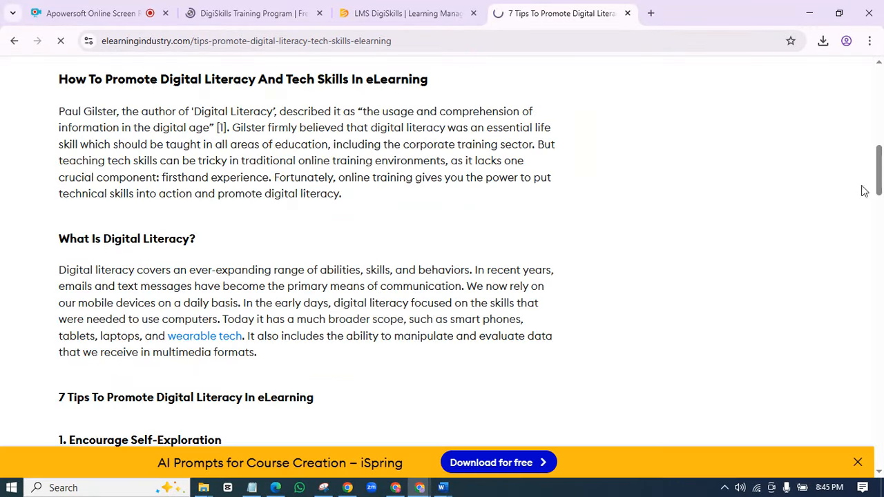
{"action": "scroll", "coordinate": [880, 176], "scroll_direction": "down", "scroll_amount": 3}
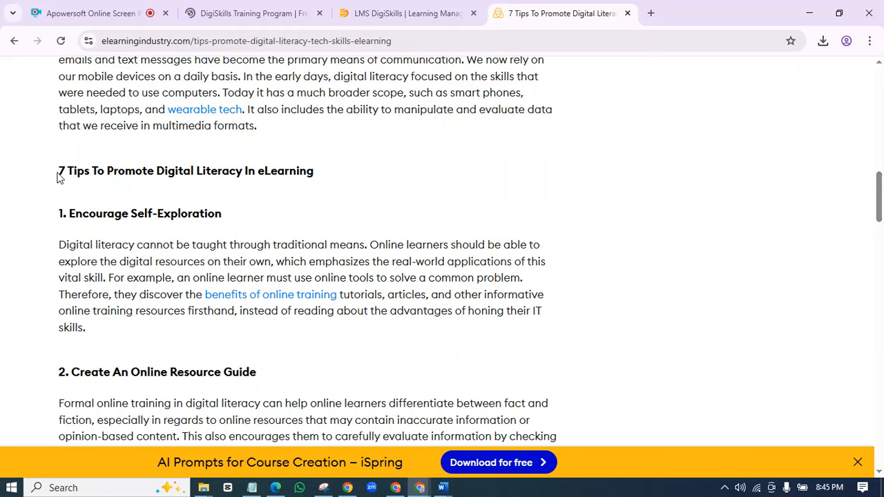
- Copy tip 1, 'Encourage Self-Exploration', including its heading and paragraph
{"action": "left_click_drag", "start_coordinate": [59, 178], "coordinate": [362, 192]}
{"action": "left_click", "coordinate": [369, 197]}
{"action": "left_click_drag", "start_coordinate": [69, 219], "coordinate": [250, 222]}
{"action": "left_click", "coordinate": [234, 205]}
{"action": "left_click_drag", "start_coordinate": [93, 340], "coordinate": [56, 248]}
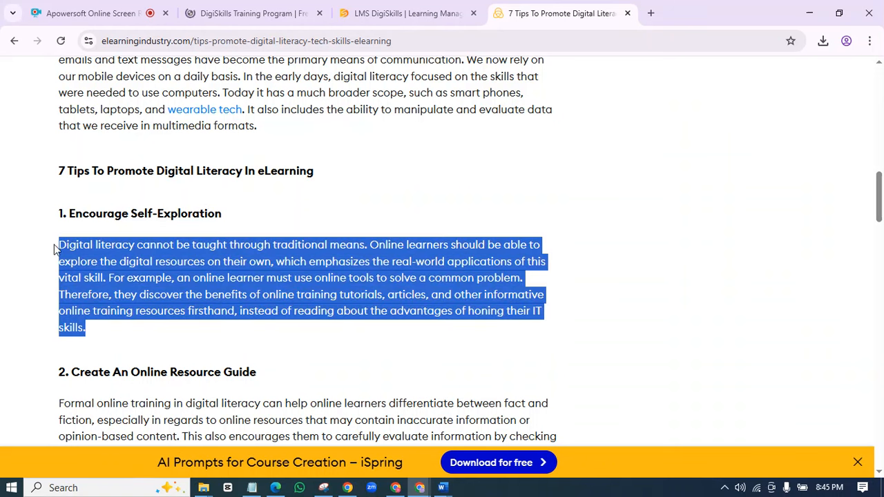
{"action": "right_click", "coordinate": [80, 245]}
{"action": "left_click", "coordinate": [122, 259]}
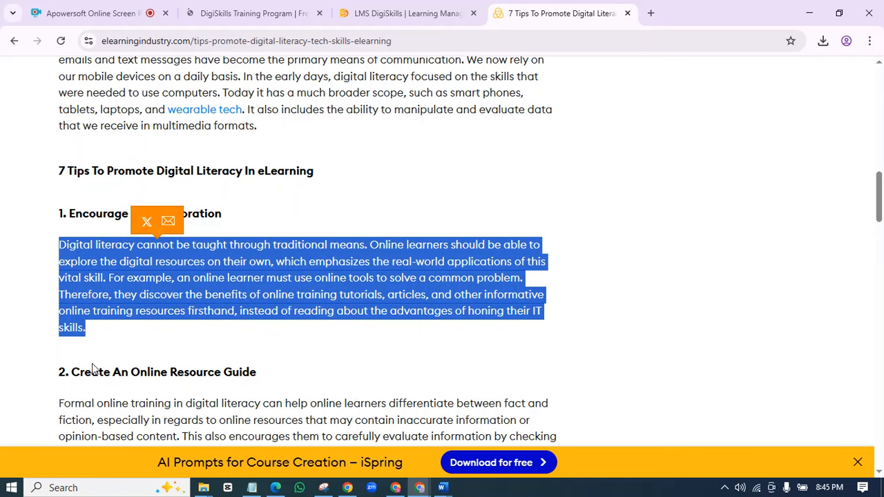
{"action": "left_click_drag", "start_coordinate": [110, 336], "coordinate": [80, 215]}
{"action": "right_click", "coordinate": [94, 223]}
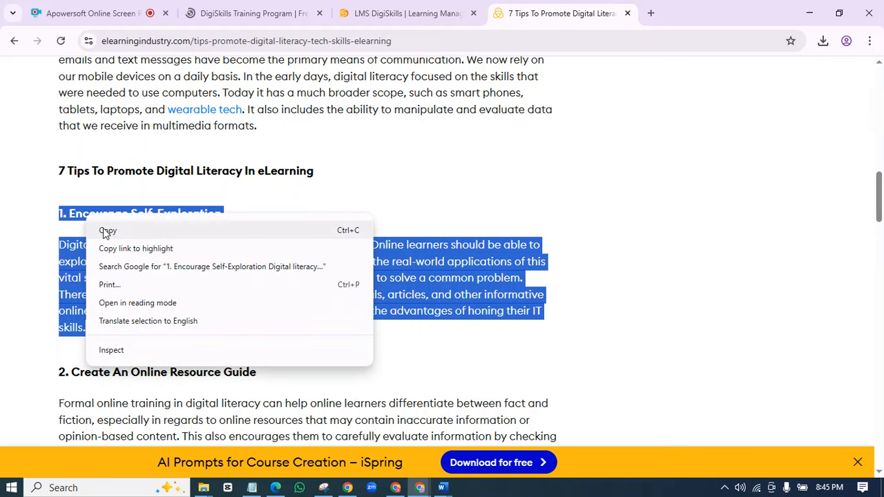
{"action": "left_click", "coordinate": [103, 228]}
- Bring Word forward and switch to the MyFirstDoc document
{"action": "mouse_move", "coordinate": [442, 486]}
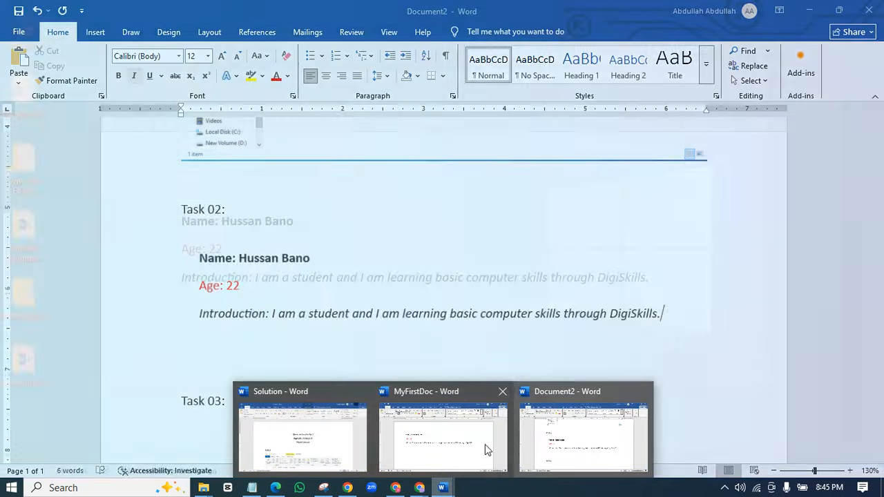
{"action": "mouse_move", "coordinate": [482, 450]}
{"action": "left_click", "coordinate": [502, 391]}
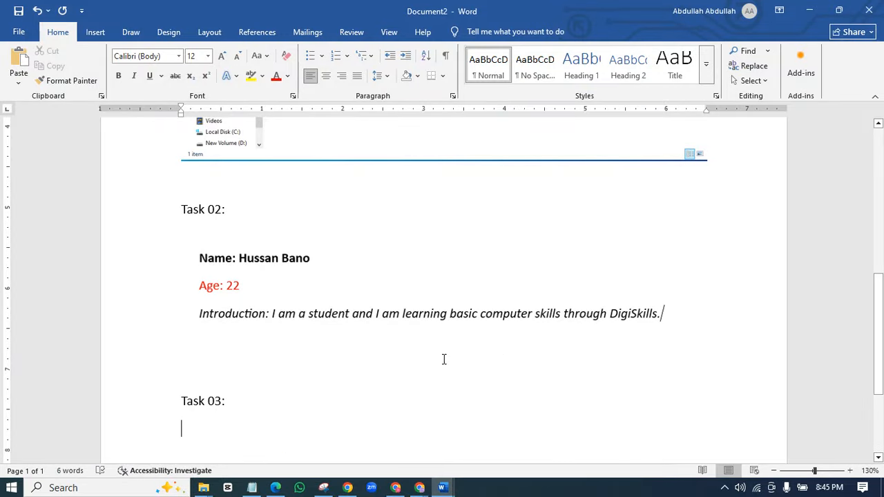
{"action": "mouse_move", "coordinate": [442, 487]}
{"action": "left_click", "coordinate": [442, 425]}
- Below the introduction, add 'Tip:' with the pasted tip, deleting the 'Encourage Self-Exploration' heading
{"action": "left_click", "coordinate": [210, 343]}
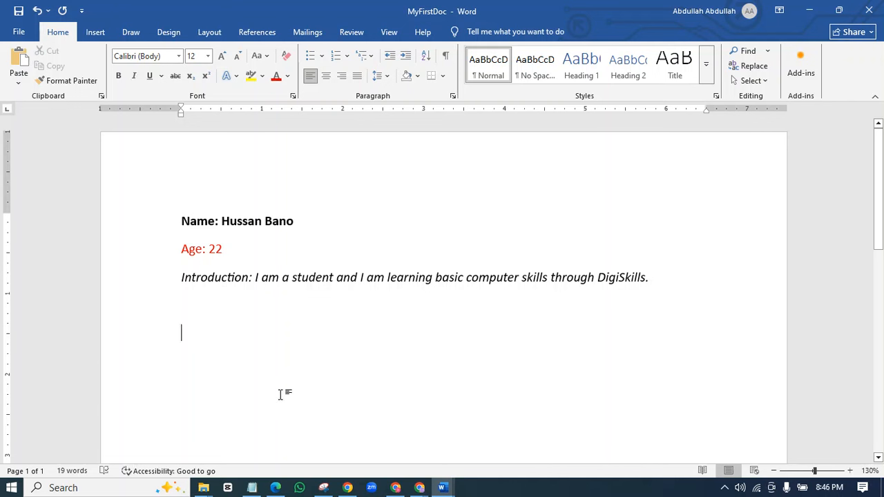
{"action": "type", "text": "Tip:"}
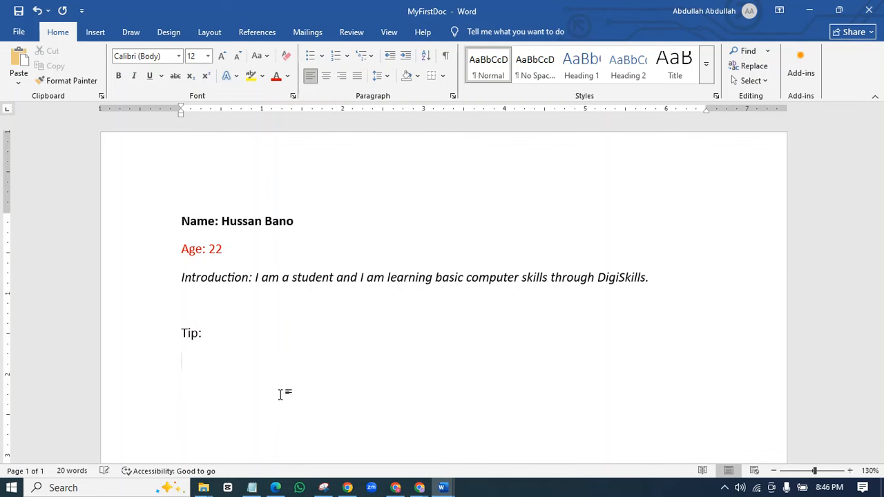
{"action": "key", "text": "ctrl+v"}
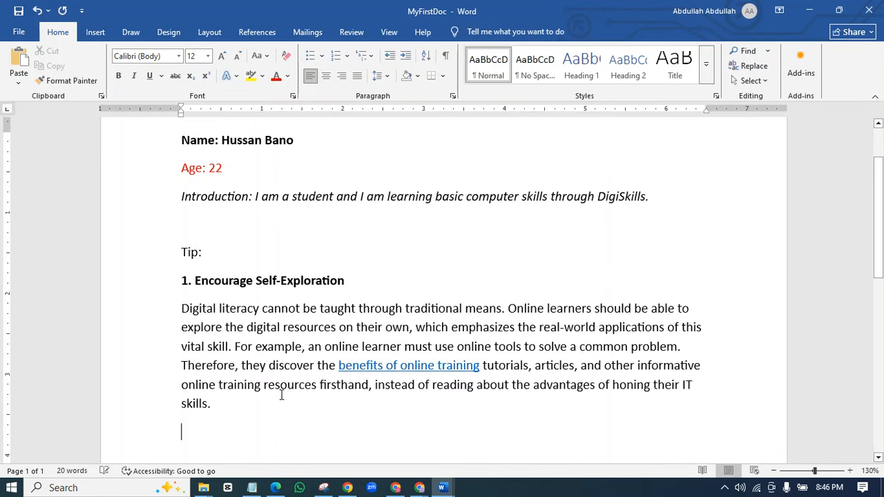
{"action": "left_click_drag", "start_coordinate": [353, 284], "coordinate": [130, 294]}
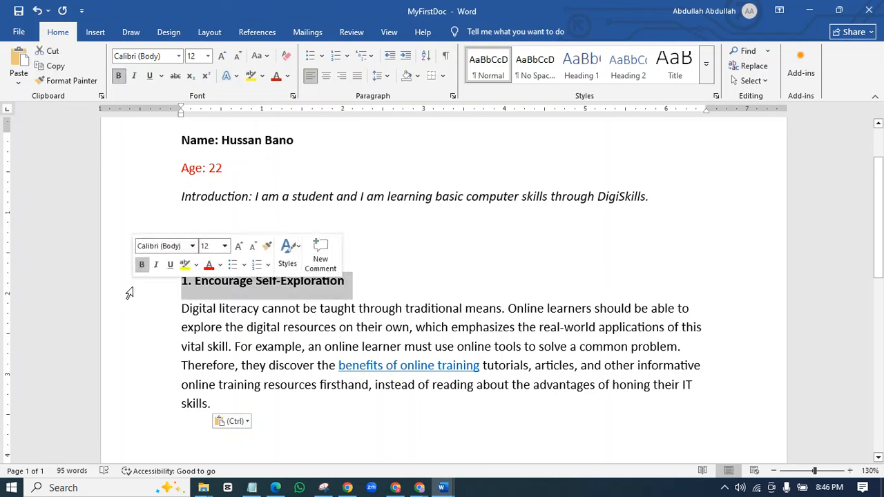
{"action": "key", "text": "Delete"}
{"action": "key", "text": "BackSpace"}
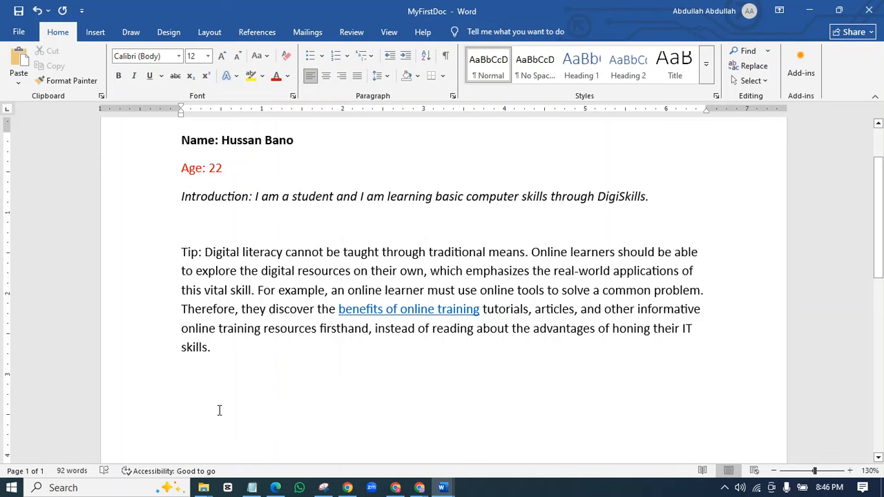
- Snip the Tip paragraph as a picture and switch to Document2
{"action": "key", "text": "super+shift+s"}
{"action": "left_click_drag", "start_coordinate": [168, 222], "coordinate": [754, 377]}
{"action": "mouse_move", "coordinate": [443, 488]}
{"action": "left_click", "coordinate": [561, 453]}
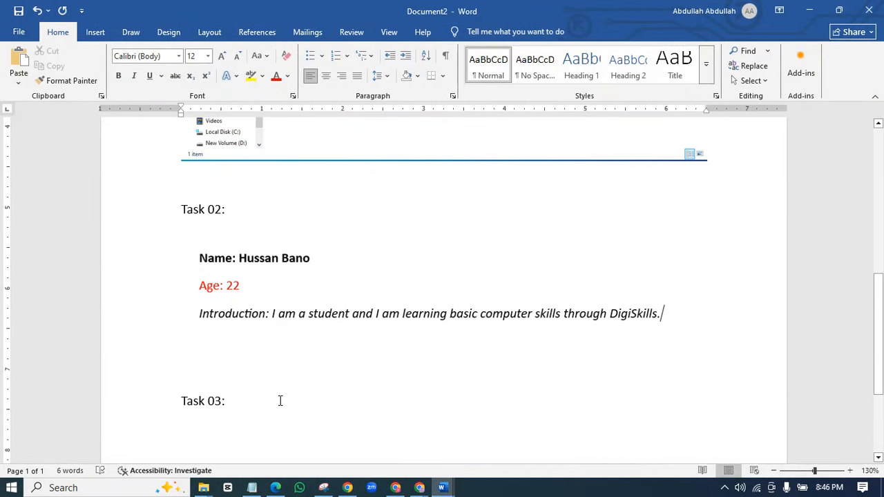
- Paste the snipped tip picture into Document2 and bold the Task 01, 02 and 03 labels
{"action": "key", "text": "ctrl+v"}
{"action": "scroll", "coordinate": [345, 387], "scroll_direction": "up", "scroll_amount": 15}
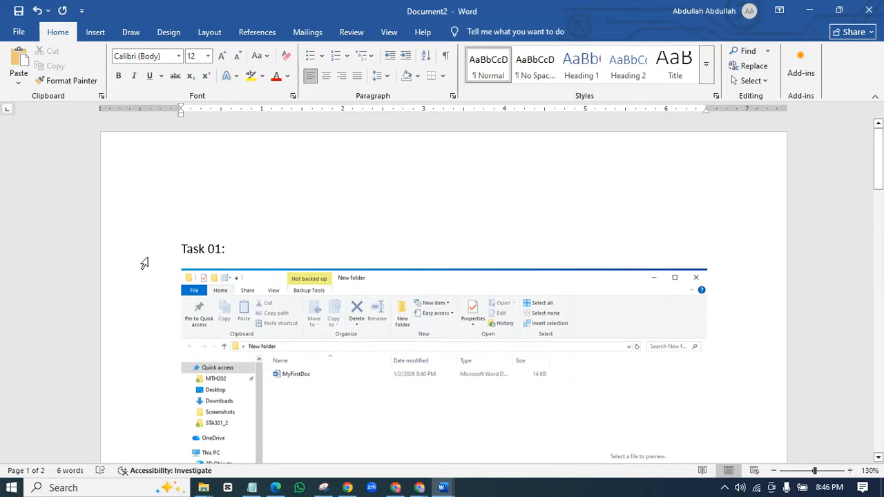
{"action": "left_click", "coordinate": [142, 263]}
{"action": "key", "text": "ctrl+b"}
{"action": "scroll", "coordinate": [163, 419], "scroll_direction": "down", "scroll_amount": 5}
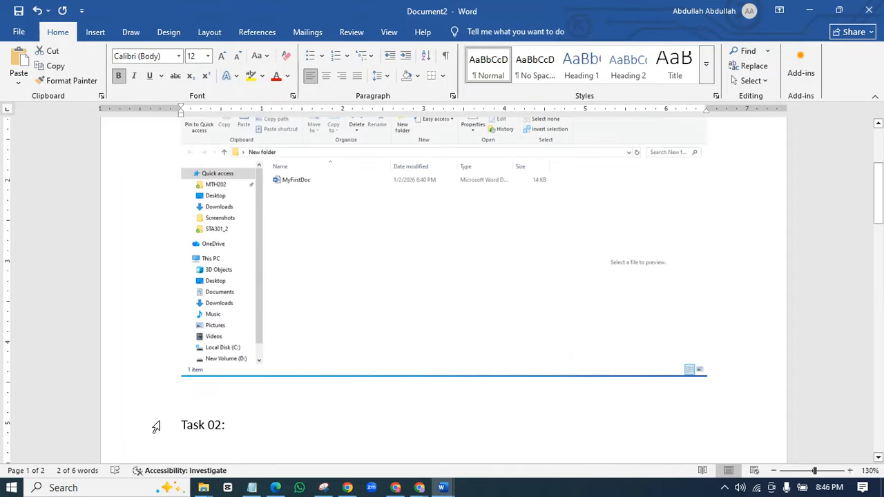
{"action": "left_click", "coordinate": [153, 426]}
{"action": "key", "text": "ctrl+b"}
{"action": "scroll", "coordinate": [180, 413], "scroll_direction": "down", "scroll_amount": 5}
{"action": "scroll", "coordinate": [166, 345], "scroll_direction": "down", "scroll_amount": 1}
{"action": "left_click", "coordinate": [155, 239]}
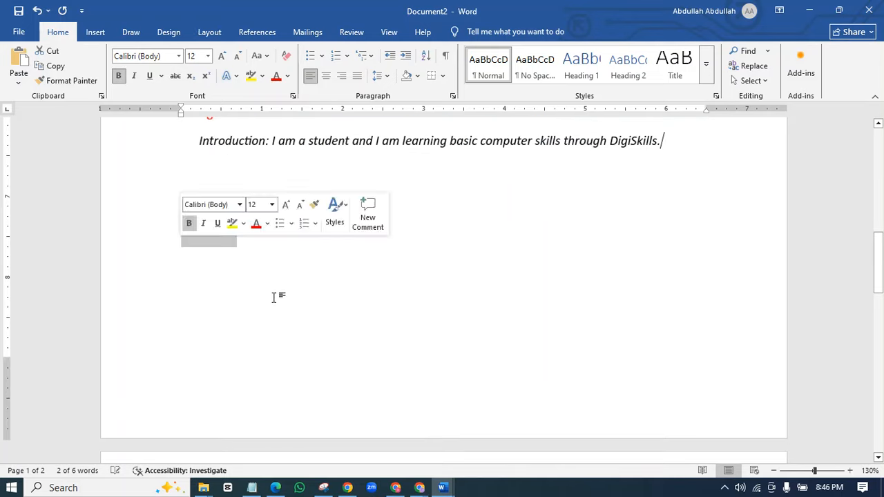
{"action": "scroll", "coordinate": [252, 282], "scroll_direction": "down", "scroll_amount": 5}
{"action": "scroll", "coordinate": [242, 346], "scroll_direction": "up", "scroll_amount": 18}
- Set the whole document's font to Times New Roman
{"action": "key", "text": "ctrl+a"}
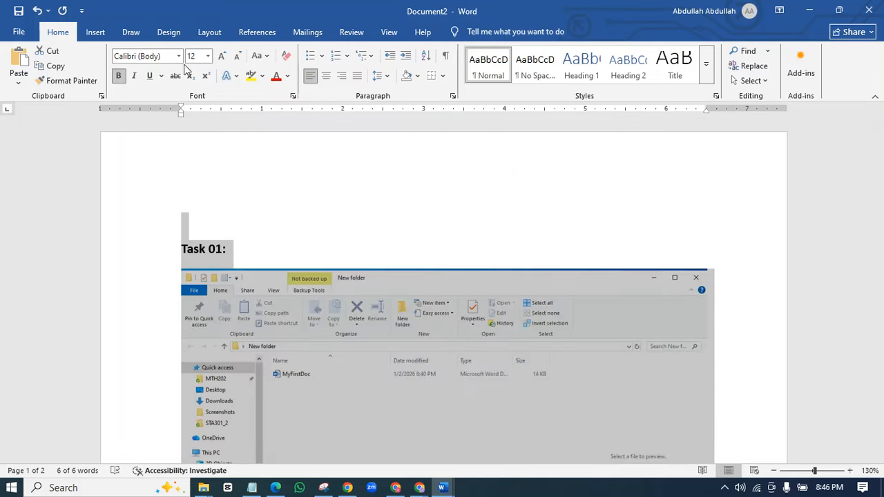
{"action": "left_click", "coordinate": [178, 56]}
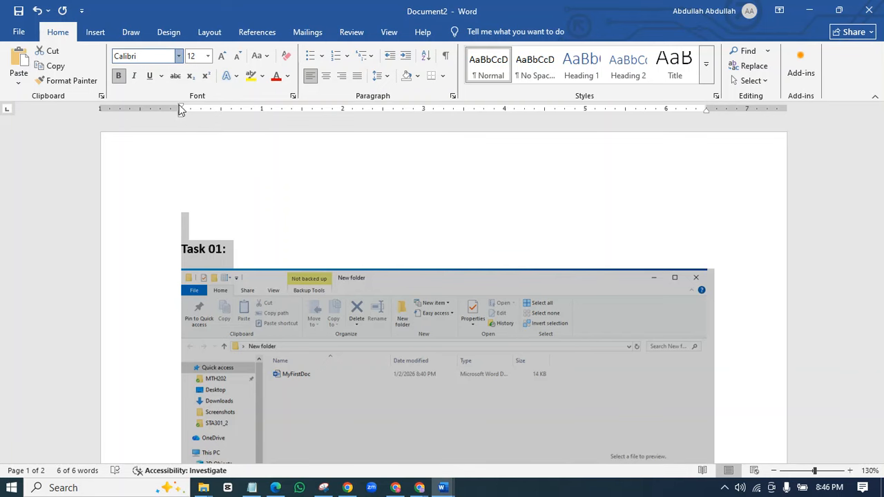
{"action": "key", "text": "Escape"}
{"action": "type", "text": "Times New Roman"}
{"action": "key", "text": "Return"}
{"action": "left_click", "coordinate": [209, 212]}
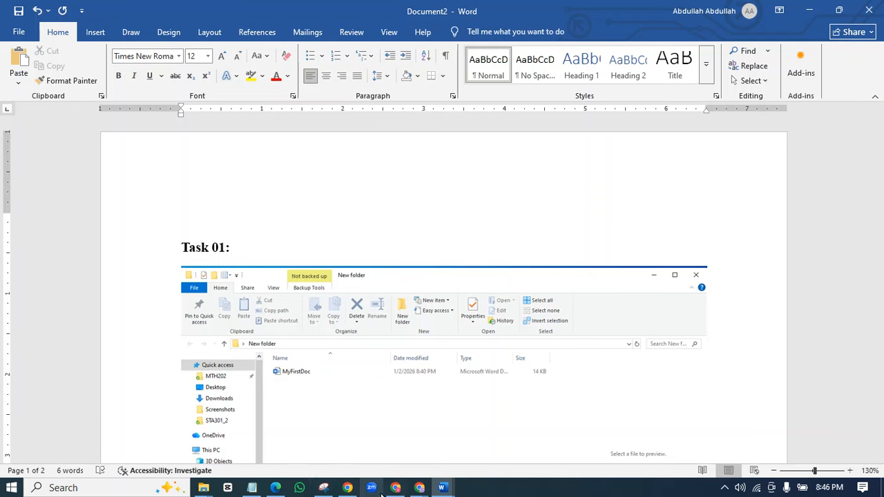
{"action": "left_click", "coordinate": [275, 487]}
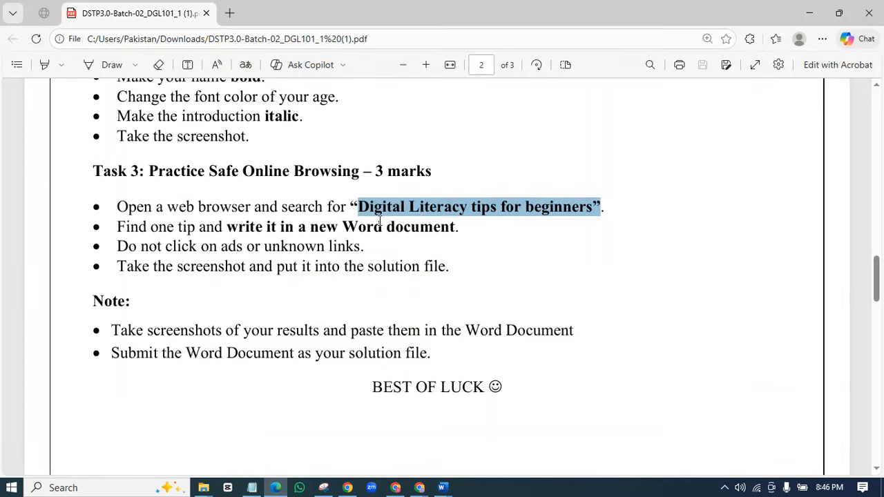
- Copy the three-line exercise title from page 1 of the assignment PDF
{"action": "scroll", "coordinate": [332, 262], "scroll_direction": "up", "scroll_amount": 15}
{"action": "left_click_drag", "start_coordinate": [326, 323], "coordinate": [171, 286]}
{"action": "left_click", "coordinate": [171, 286]}
{"action": "left_click_drag", "start_coordinate": [312, 326], "coordinate": [167, 290]}
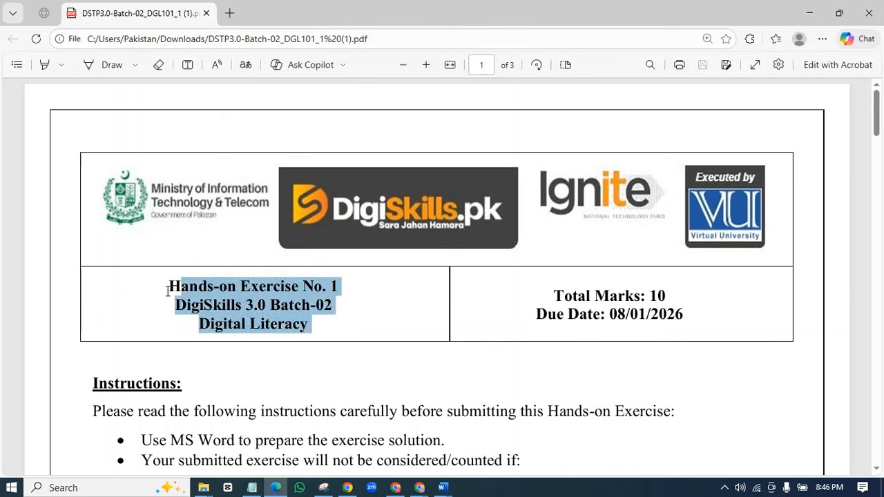
{"action": "right_click", "coordinate": [154, 290]}
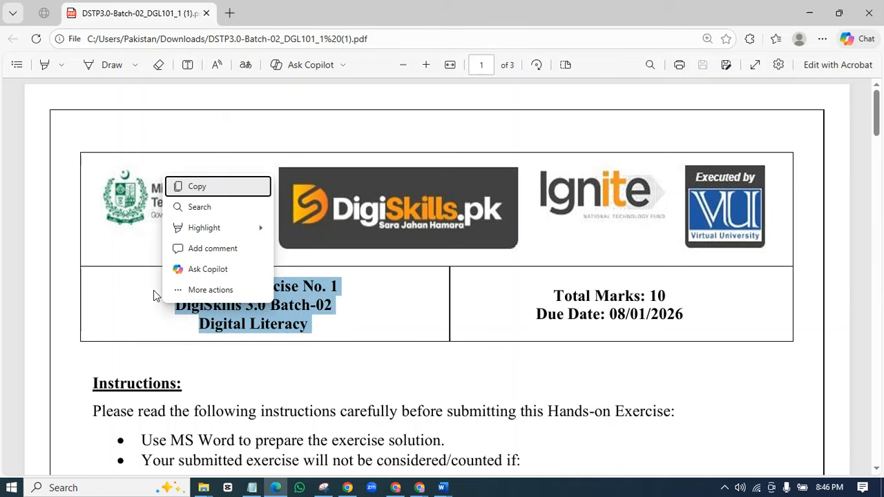
{"action": "left_click", "coordinate": [198, 186]}
{"action": "left_click", "coordinate": [438, 489]}
- Paste the exercise title at the top of Document2, breaking lines after 'No. 1' and 'Batch-02'
{"action": "left_click", "coordinate": [537, 463]}
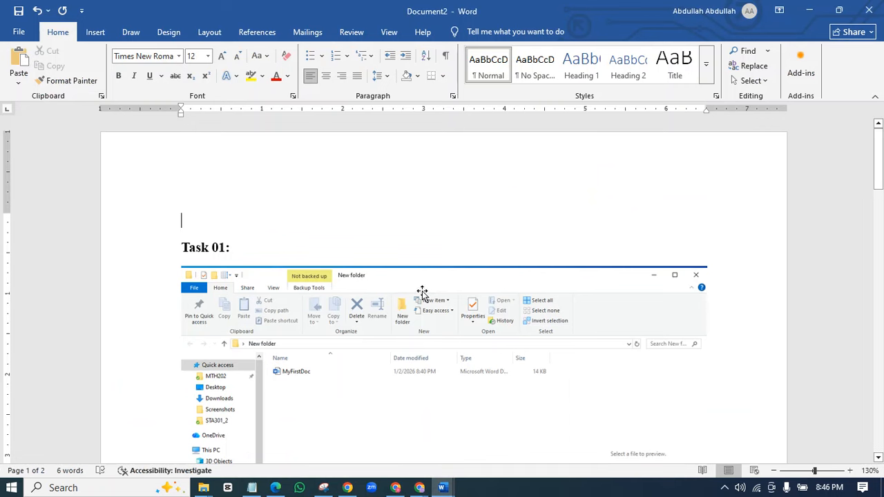
{"action": "key", "text": "ctrl+v"}
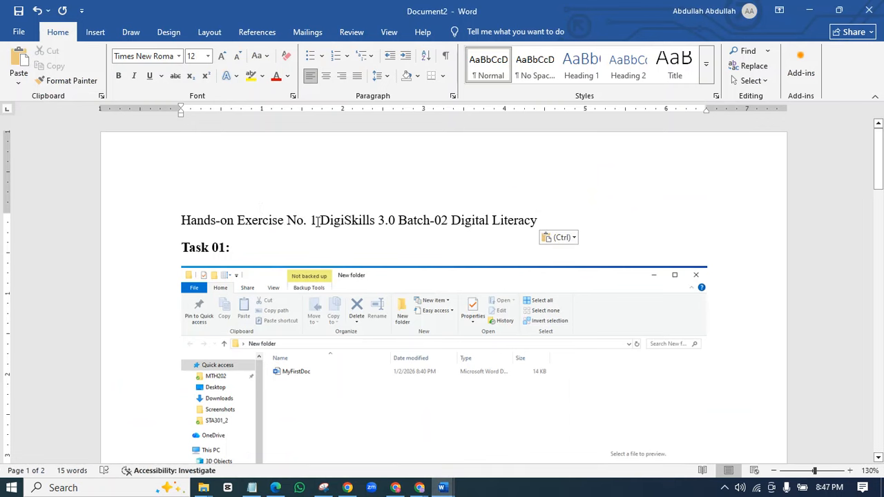
{"action": "left_click", "coordinate": [317, 219]}
{"action": "key", "text": "Return"}
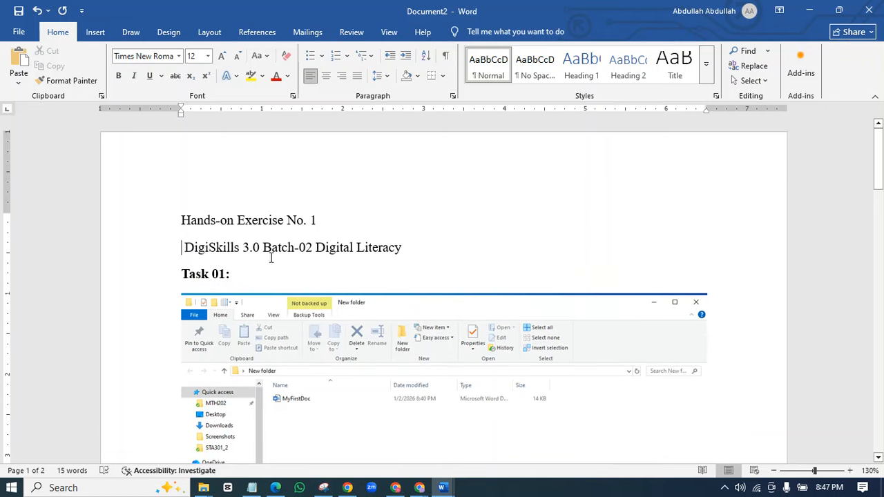
{"action": "left_click", "coordinate": [312, 247]}
{"action": "key", "text": "Return"}
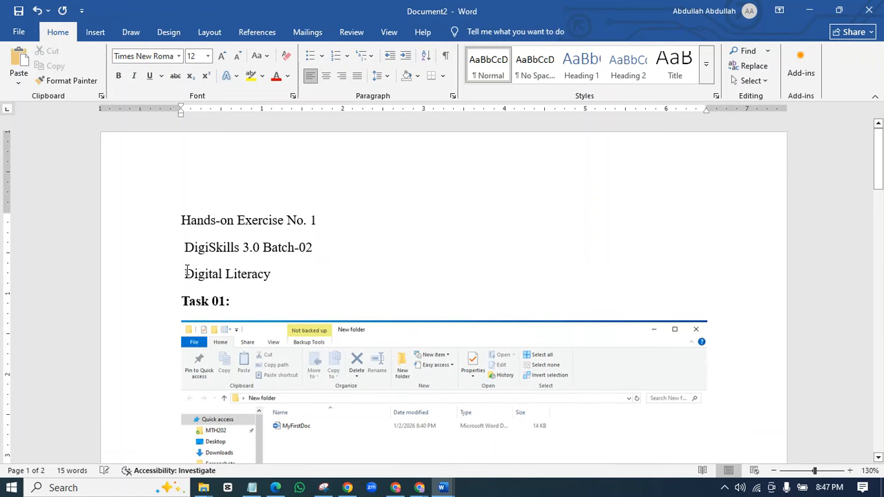
- Remove the leading spaces and make the three title lines centred, bold and 14 pt
{"action": "key", "text": "BackSpace"}
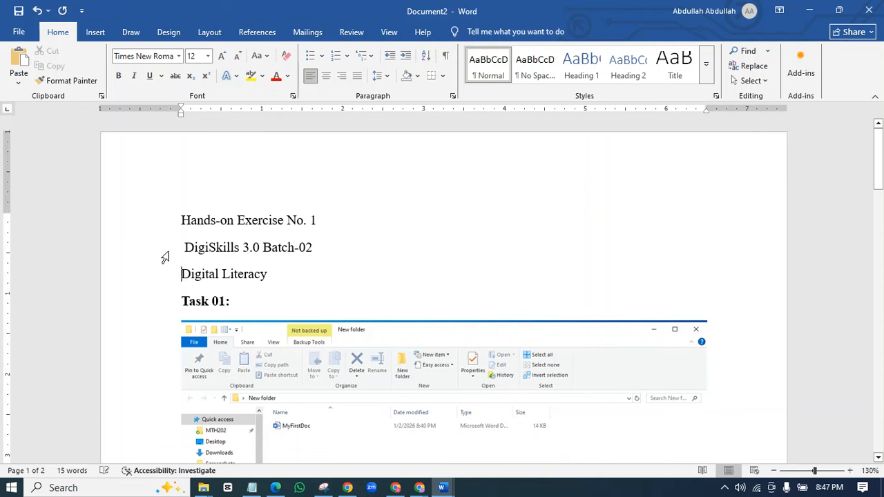
{"action": "left_click", "coordinate": [187, 249]}
{"action": "key", "text": "BackSpace"}
{"action": "left_click_drag", "start_coordinate": [268, 267], "coordinate": [166, 206]}
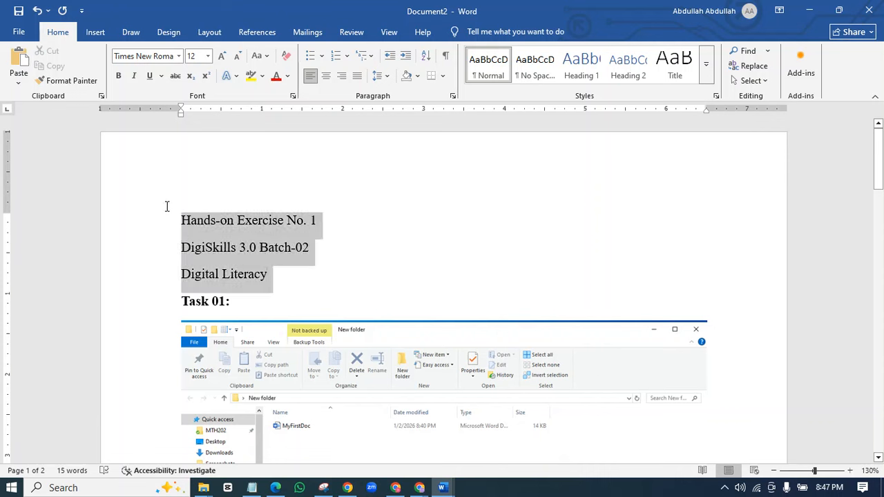
{"action": "left_click", "coordinate": [326, 76]}
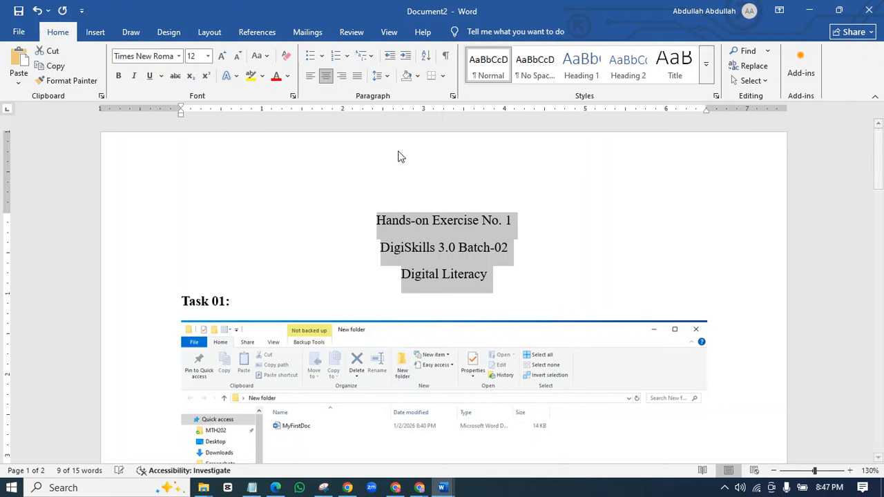
{"action": "left_click", "coordinate": [118, 76]}
{"action": "left_click", "coordinate": [523, 282]}
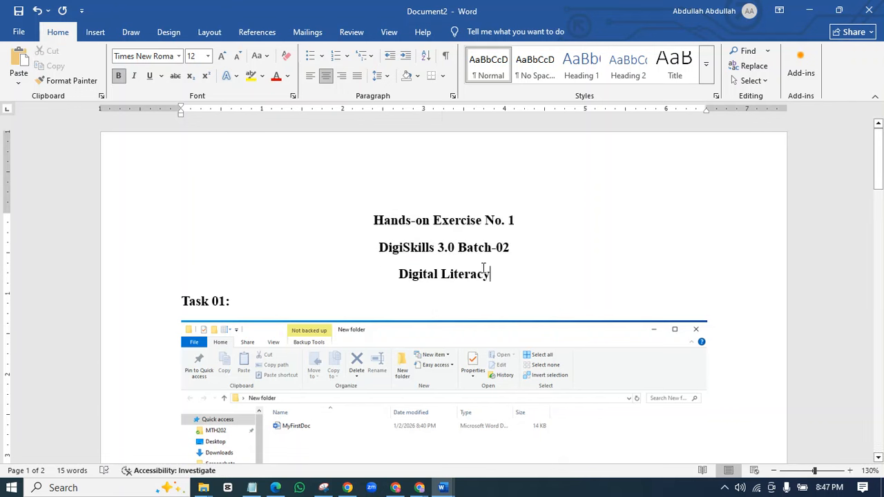
{"action": "left_click_drag", "start_coordinate": [490, 275], "coordinate": [375, 210]}
{"action": "left_click", "coordinate": [222, 56]}
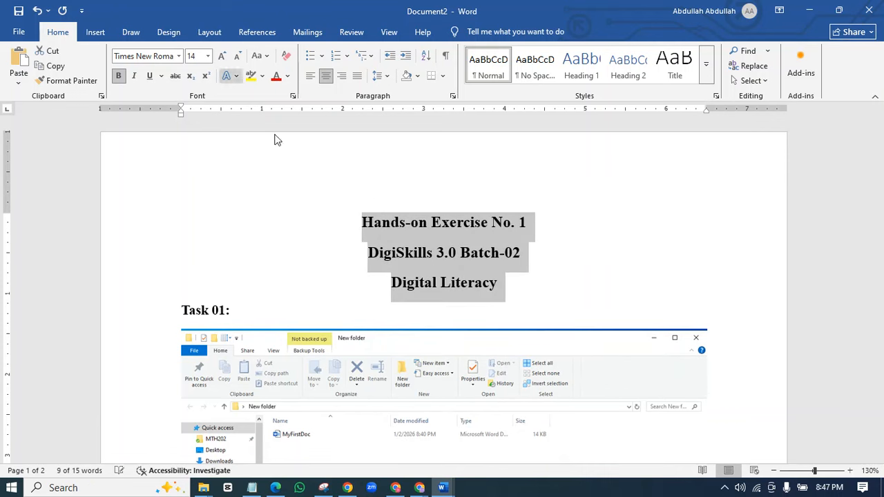
{"action": "left_click", "coordinate": [558, 280]}
- Add a left-aligned empty line below 'Digital Literacy'
{"action": "left_click", "coordinate": [526, 288]}
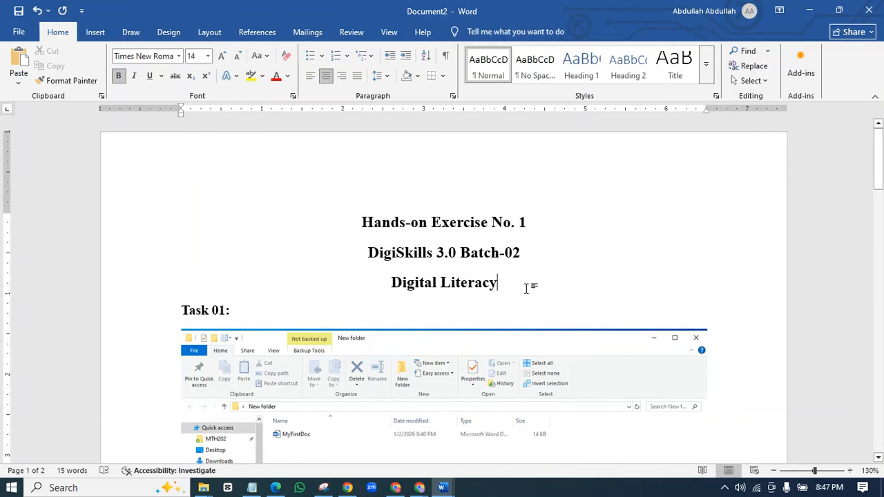
{"action": "key", "text": "Return"}
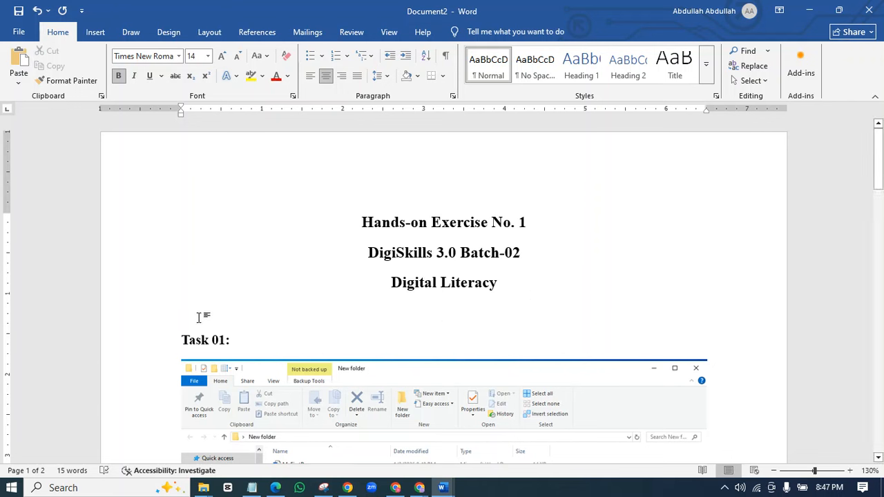
{"action": "left_click", "coordinate": [310, 76]}
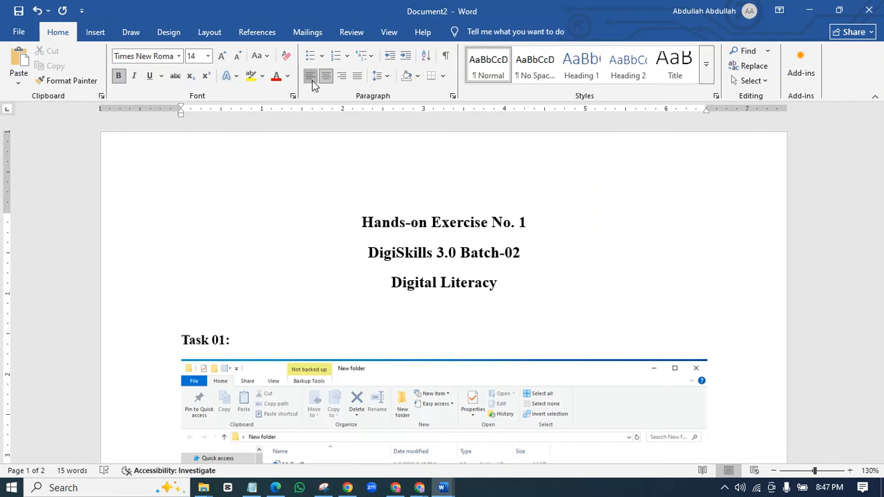
- Add a 'Solution File:' line with an empty line below it, then review the centred title
{"action": "type", "text": "Soluti"}
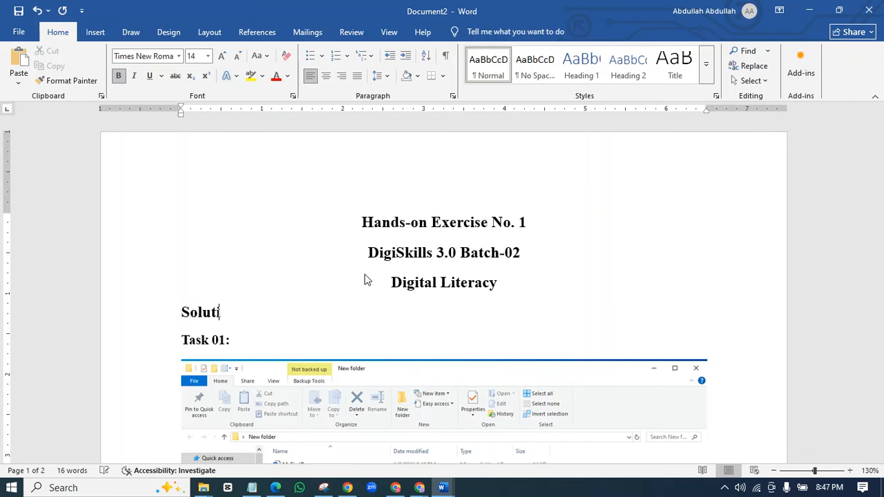
{"action": "type", "text": "on File:"}
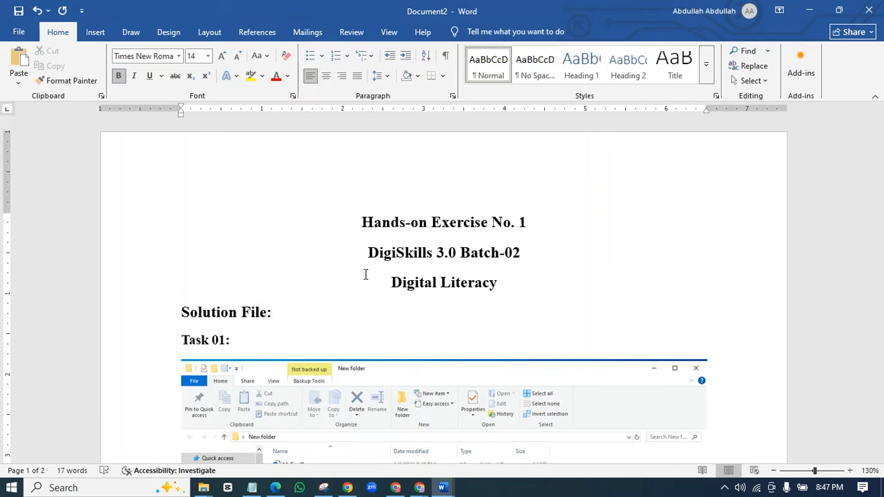
{"action": "key", "text": "Return"}
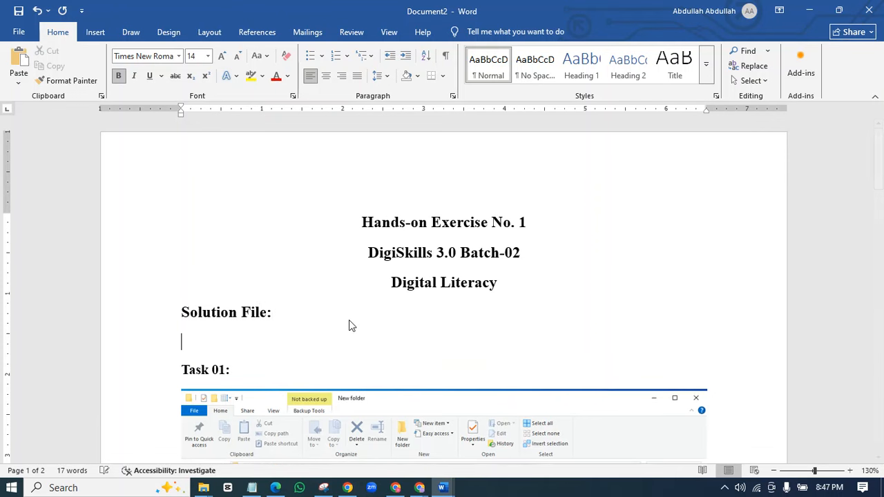
{"action": "scroll", "coordinate": [280, 319], "scroll_direction": "down", "scroll_amount": 3}
{"action": "scroll", "coordinate": [276, 346], "scroll_direction": "down", "scroll_amount": 7}
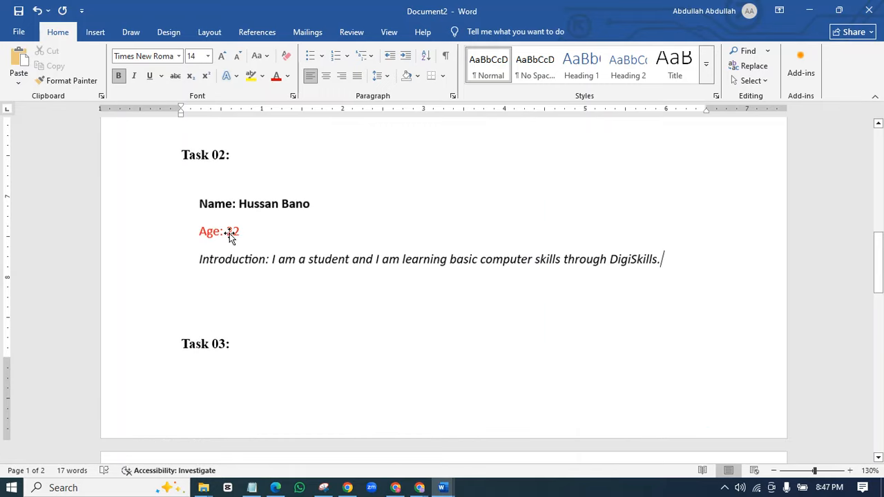
{"action": "scroll", "coordinate": [248, 311], "scroll_direction": "down", "scroll_amount": 7}
{"action": "scroll", "coordinate": [317, 341], "scroll_direction": "up", "scroll_amount": 15}
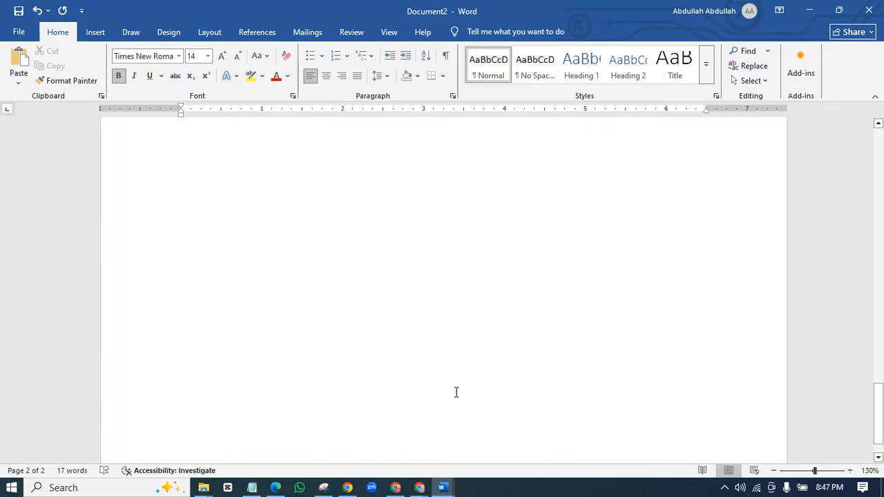
{"action": "left_click_drag", "start_coordinate": [538, 287], "coordinate": [364, 222]}
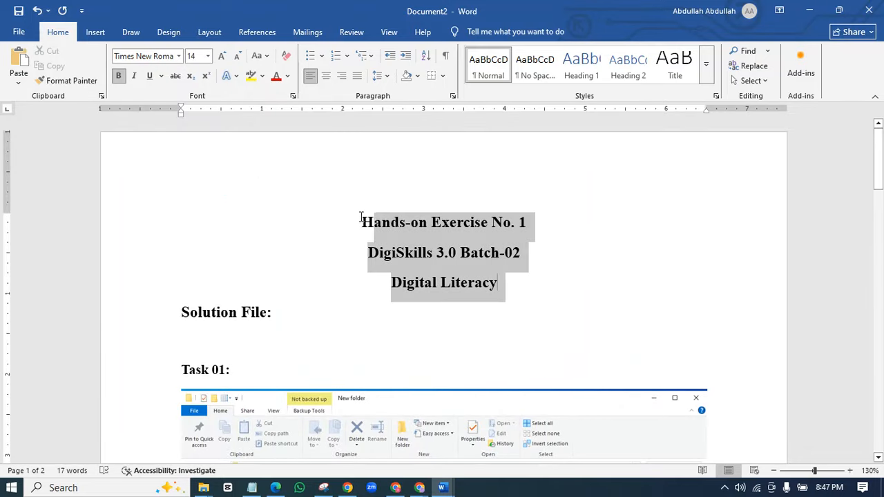
{"action": "left_click", "coordinate": [452, 310]}
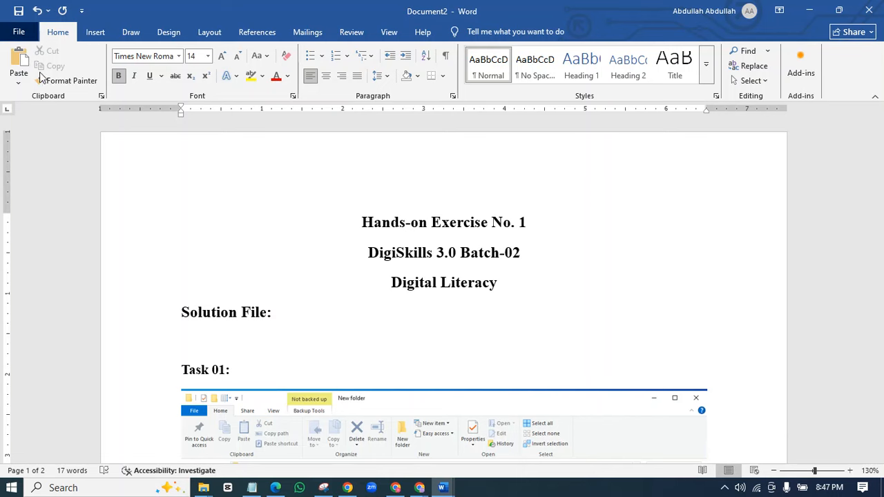
{"action": "left_click", "coordinate": [18, 32]}
- Save the document to the Desktop as a Word file named after the trainee
{"action": "left_click", "coordinate": [63, 211]}
{"action": "left_click", "coordinate": [266, 263]}
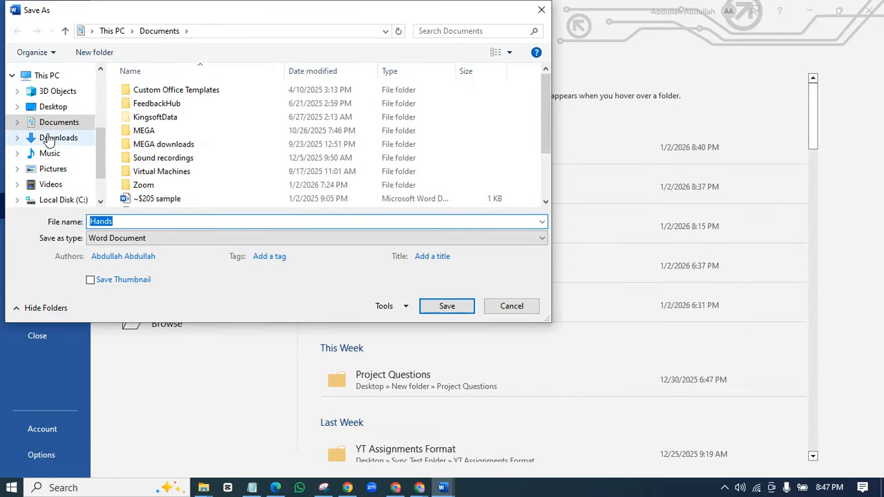
{"action": "left_click", "coordinate": [53, 107]}
{"action": "left_click", "coordinate": [144, 221]}
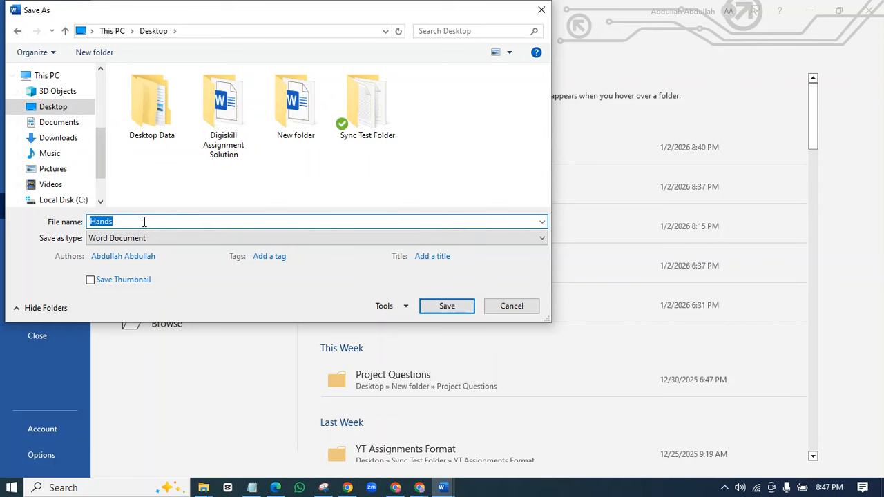
{"action": "type", "text": "Digi"}
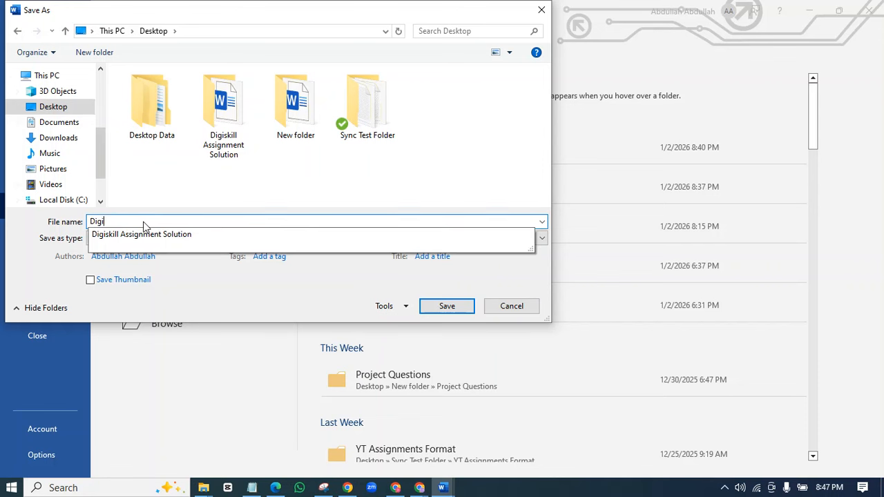
{"action": "key", "text": "BackSpace"}
{"action": "key", "text": "BackSpace"}
{"action": "key", "text": "BackSpace"}
{"action": "key", "text": "BackSpace"}
{"action": "type", "text": "Sol"}
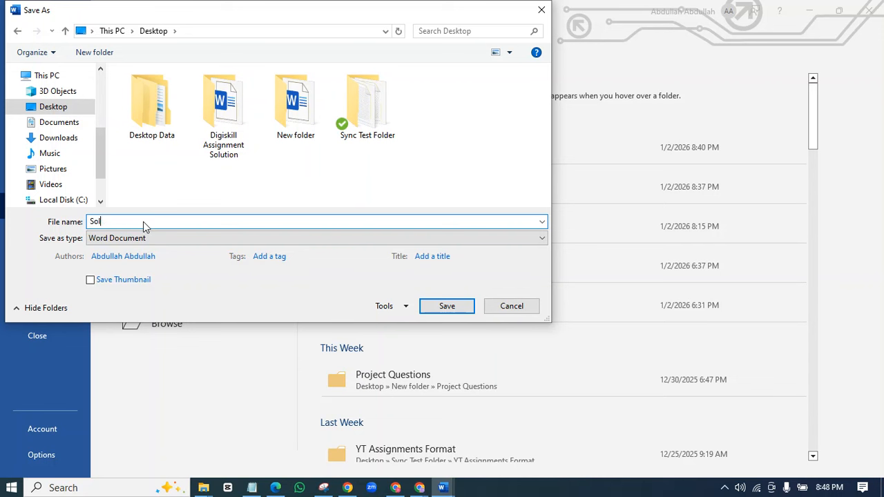
{"action": "key", "text": "BackSpace"}
{"action": "key", "text": "BackSpace"}
{"action": "key", "text": "BackSpace"}
{"action": "left_click", "coordinate": [449, 308]}
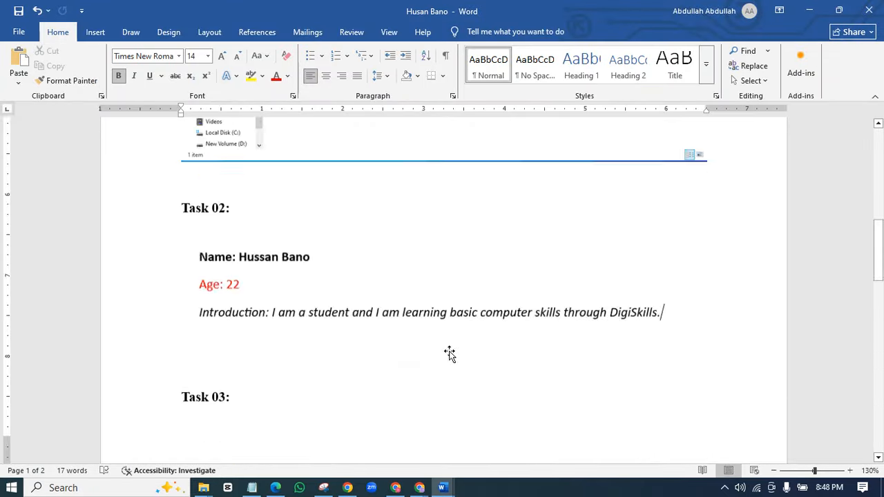
- In the DigiSkills LMS tab, open Exercises and start submitting Hands-on Exercise No. 1
{"action": "mouse_move", "coordinate": [420, 484]}
{"action": "left_click", "coordinate": [384, 453]}
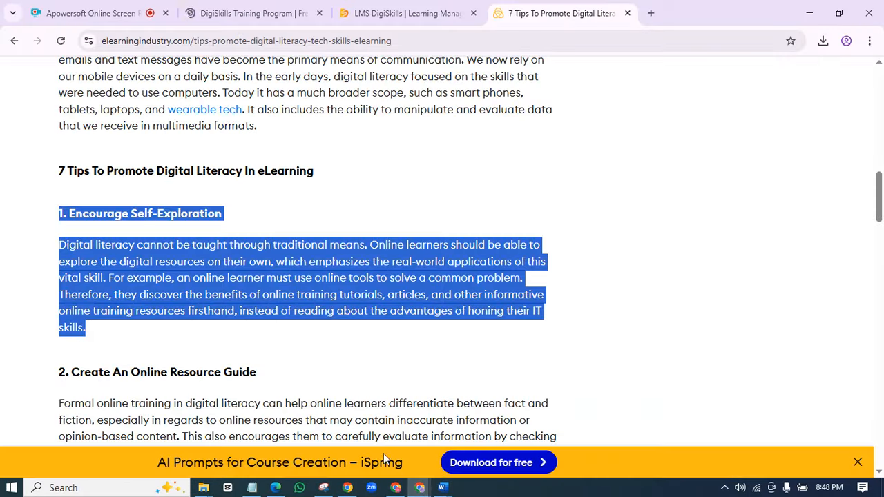
{"action": "left_click", "coordinate": [412, 15]}
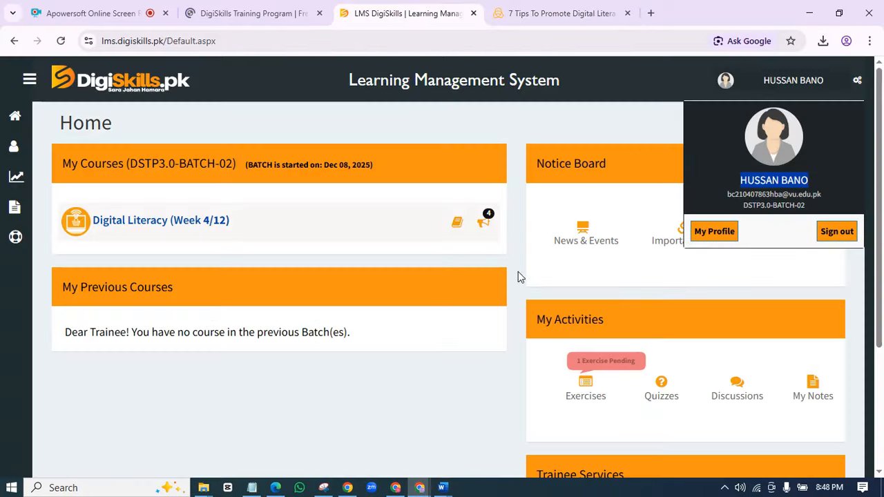
{"action": "left_click", "coordinate": [399, 359]}
{"action": "scroll", "coordinate": [492, 347], "scroll_direction": "down", "scroll_amount": 3}
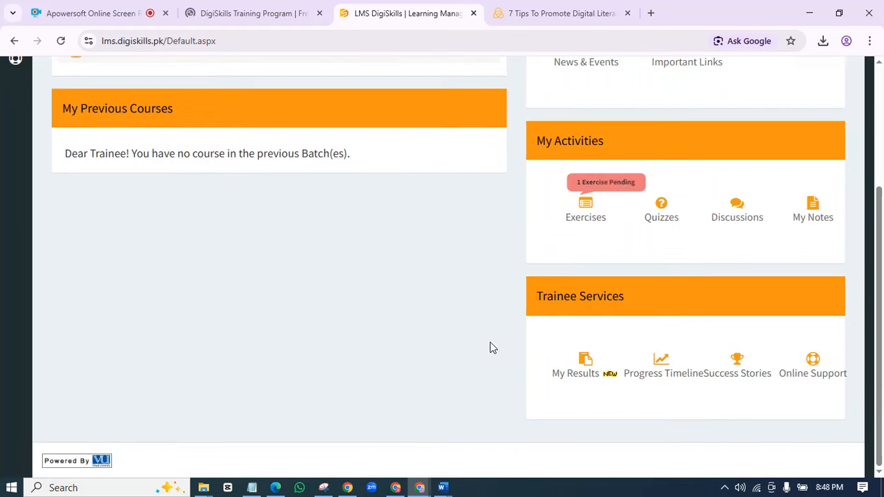
{"action": "left_click", "coordinate": [586, 217]}
{"action": "scroll", "coordinate": [566, 259], "scroll_direction": "down", "scroll_amount": 1}
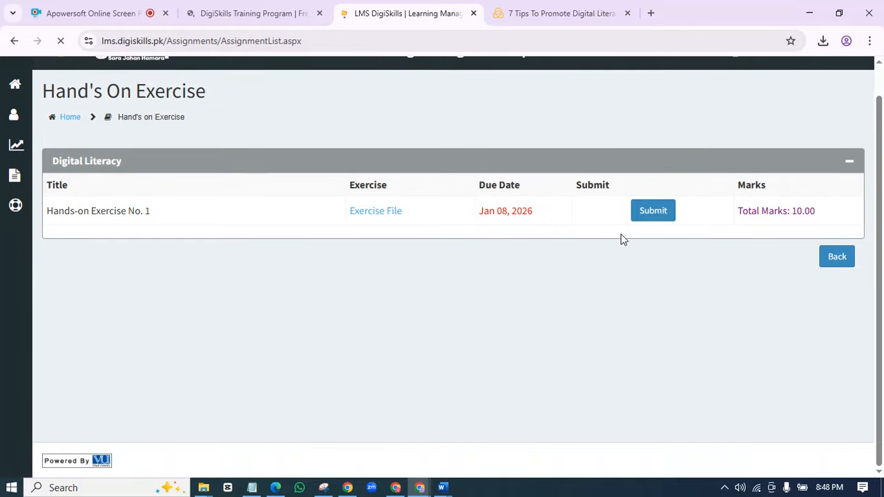
{"action": "left_click", "coordinate": [650, 213]}
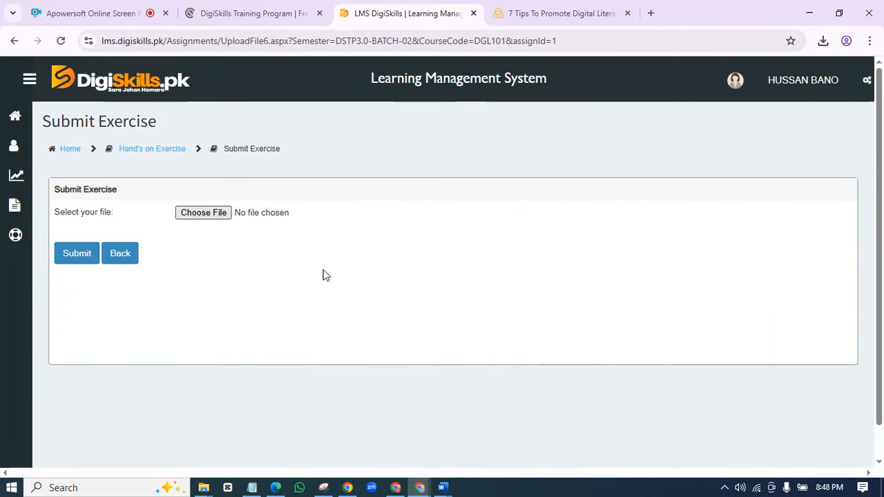
- Attach the saved solution Word document from the Desktop as the upload file
{"action": "left_click", "coordinate": [203, 213]}
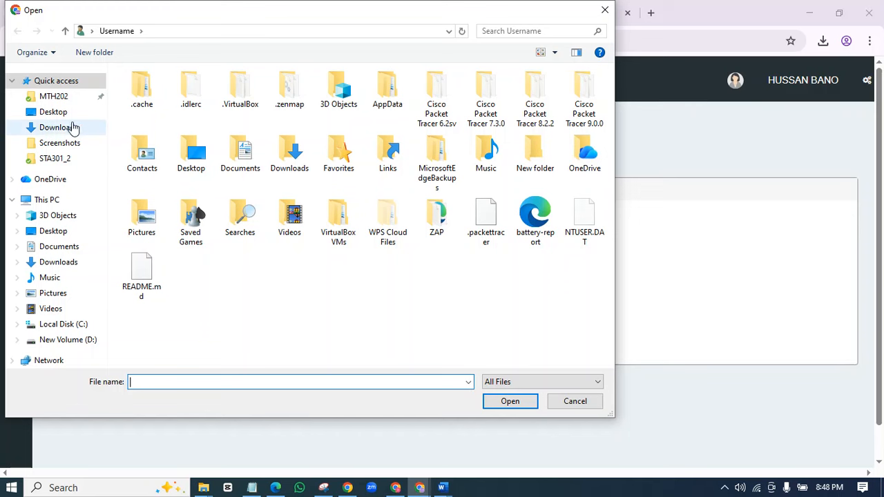
{"action": "left_click", "coordinate": [49, 115]}
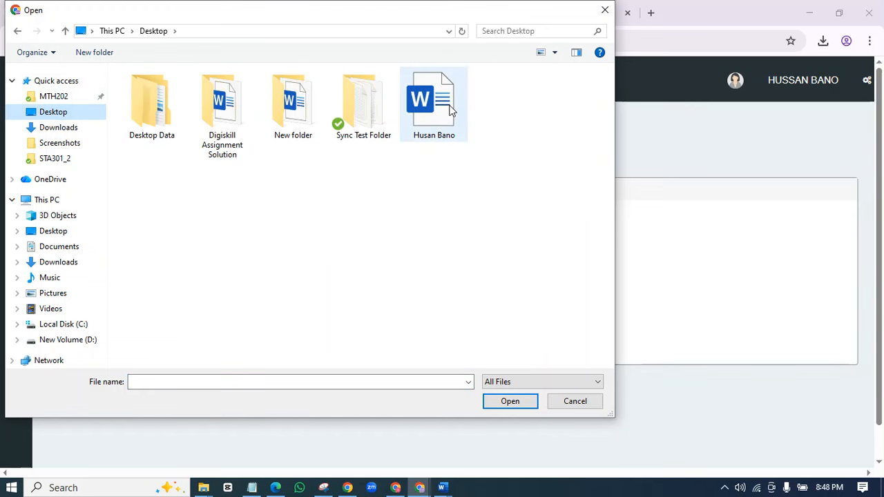
{"action": "left_click", "coordinate": [428, 129]}
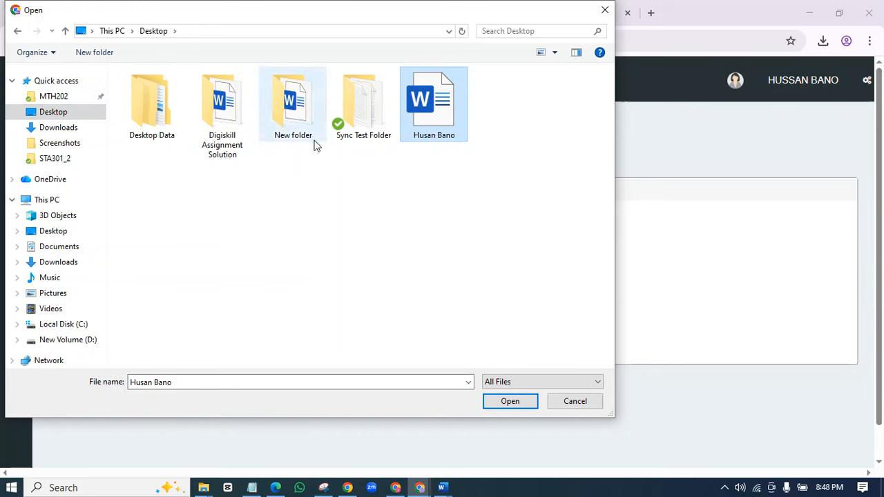
{"action": "left_click", "coordinate": [512, 409]}
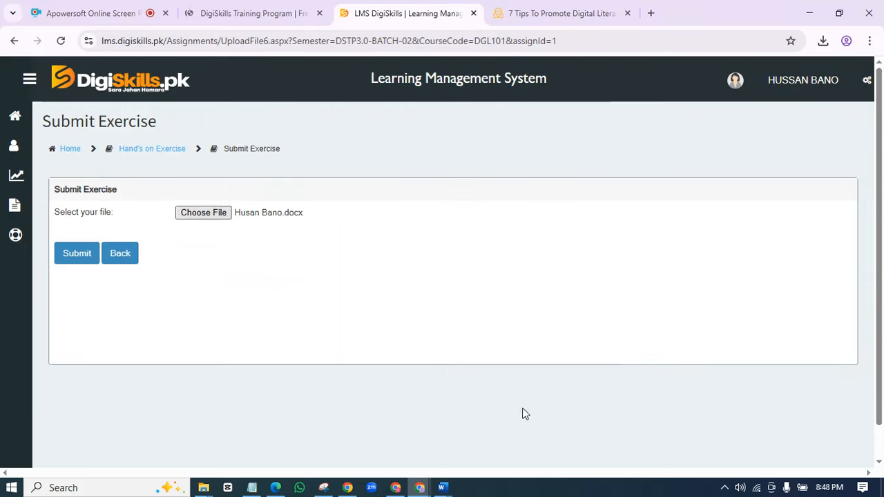
- Submit the file, confirm Hands-on Exercise No. 1 shows submitted (107.16 KB), then return Home
{"action": "left_click", "coordinate": [83, 268]}
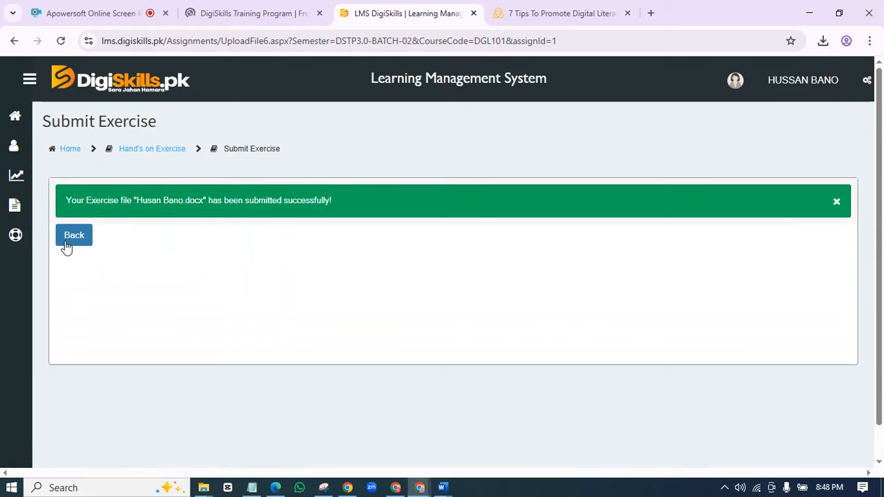
{"action": "left_click", "coordinate": [69, 246]}
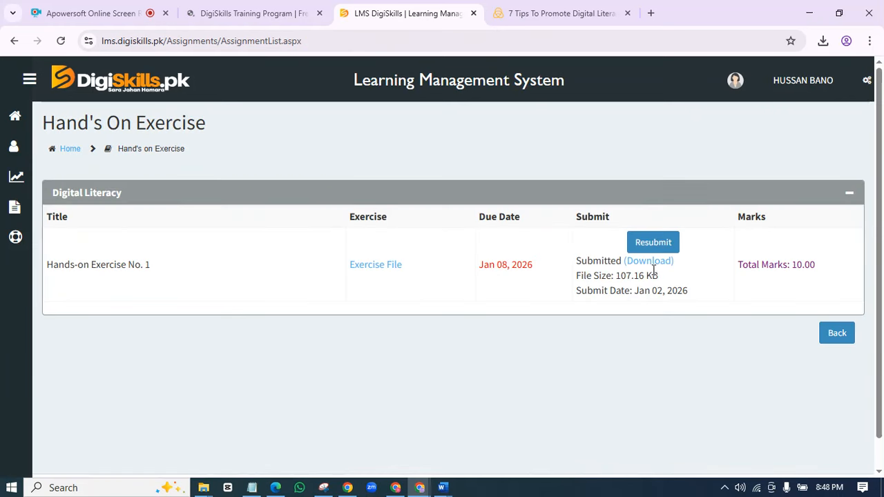
{"action": "left_click_drag", "start_coordinate": [700, 302], "coordinate": [558, 250]}
{"action": "left_click", "coordinate": [755, 367]}
{"action": "triple_click", "coordinate": [689, 298]}
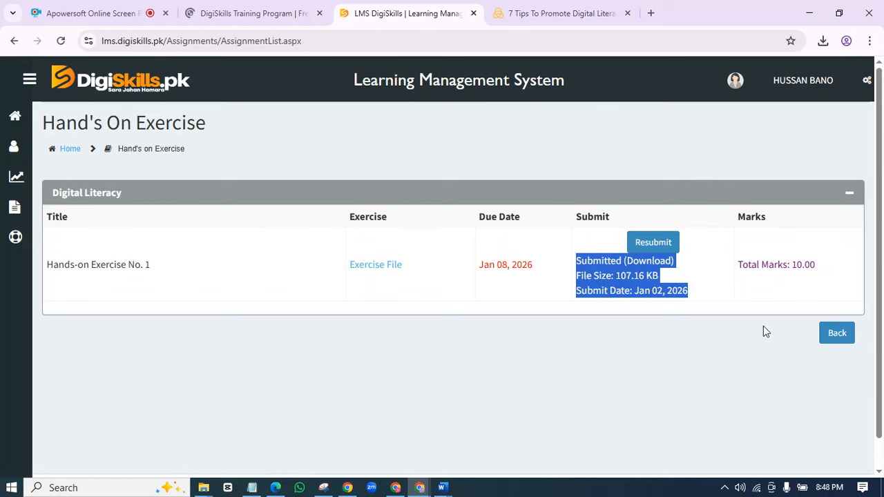
{"action": "left_click", "coordinate": [826, 338]}
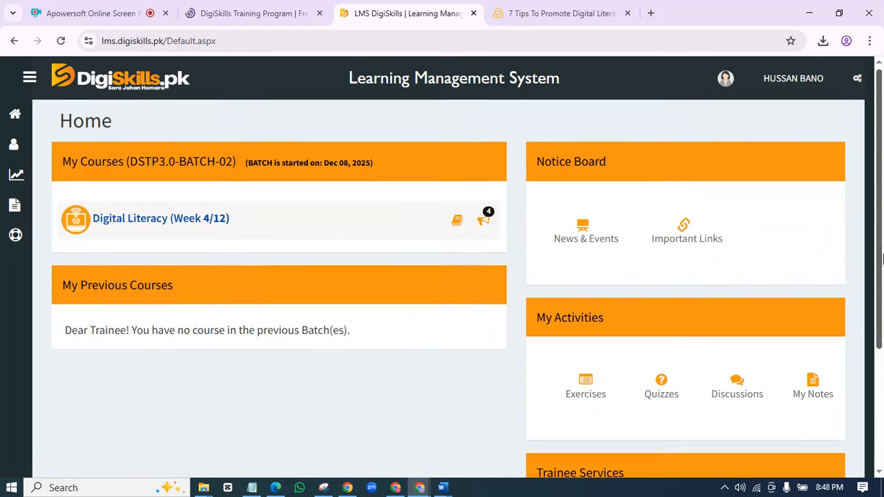
{"action": "left_click_drag", "start_coordinate": [882, 249], "coordinate": [882, 343]}
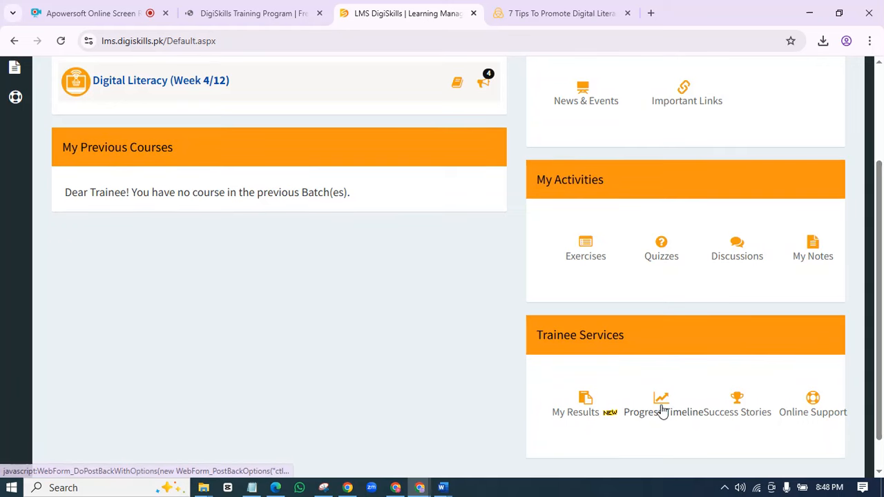
- Open the Digital Literacy Progress Timeline to view course progress, about 38% overall
{"action": "left_click", "coordinate": [663, 408]}
{"action": "left_click_drag", "start_coordinate": [882, 252], "coordinate": [882, 331]}
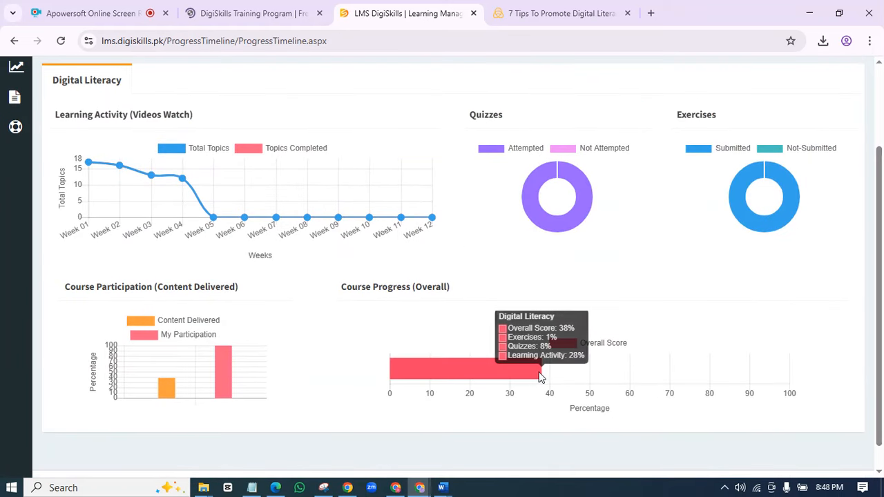
{"action": "mouse_move", "coordinate": [541, 382]}
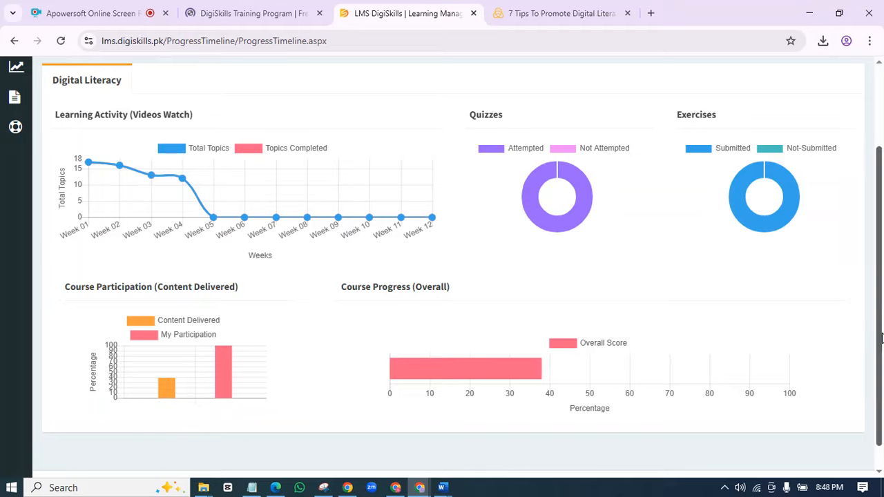
{"action": "scroll", "coordinate": [795, 113], "scroll_direction": "up", "scroll_amount": 2}
- Show the profile panel and capture the whole page with Win+Shift+S
{"action": "left_click", "coordinate": [787, 69]}
{"action": "left_click_drag", "start_coordinate": [882, 183], "coordinate": [882, 207]}
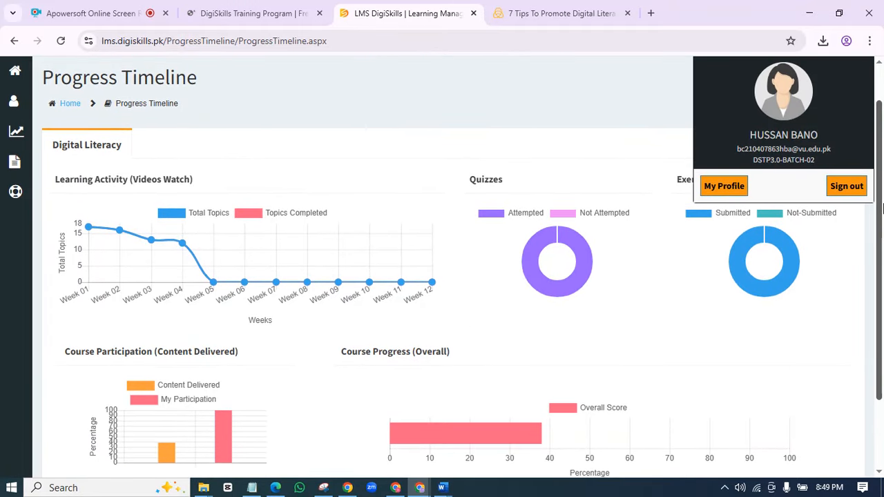
{"action": "key", "text": "super+shift+s"}
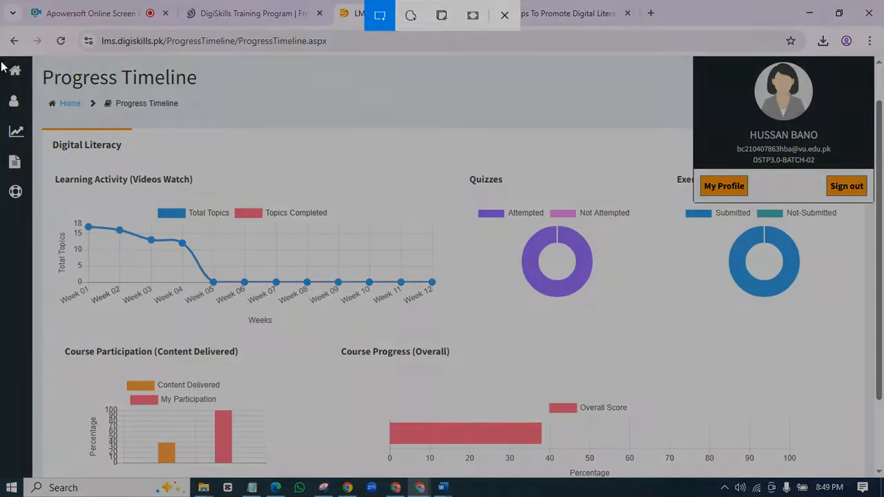
{"action": "left_click_drag", "start_coordinate": [2, 56], "coordinate": [881, 481]}
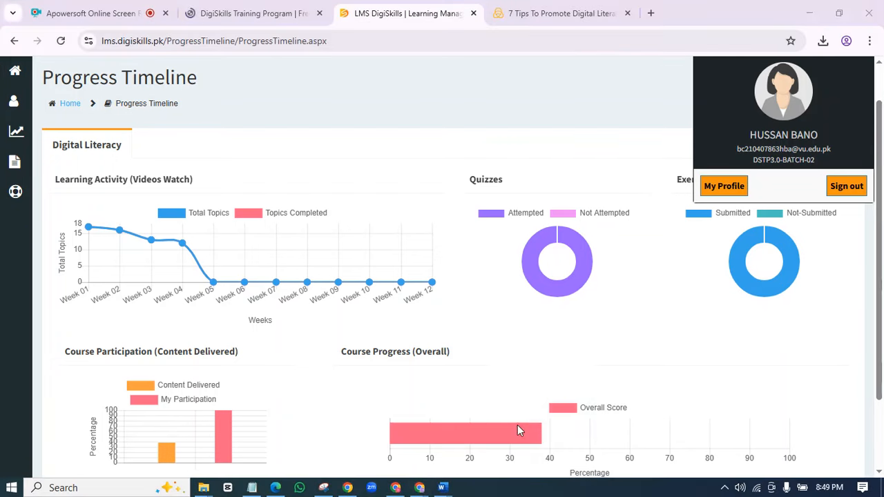